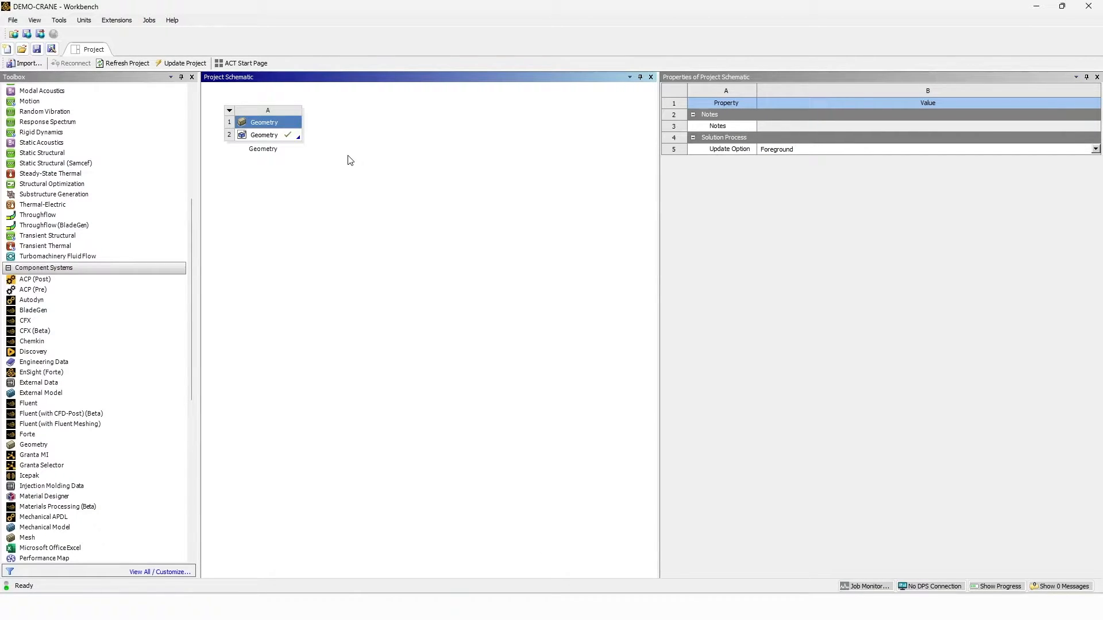
Open the Geometry component of the project schematic for editing in Discovery.
right_click(256, 137)
click(246, 163)
right_click(269, 140)
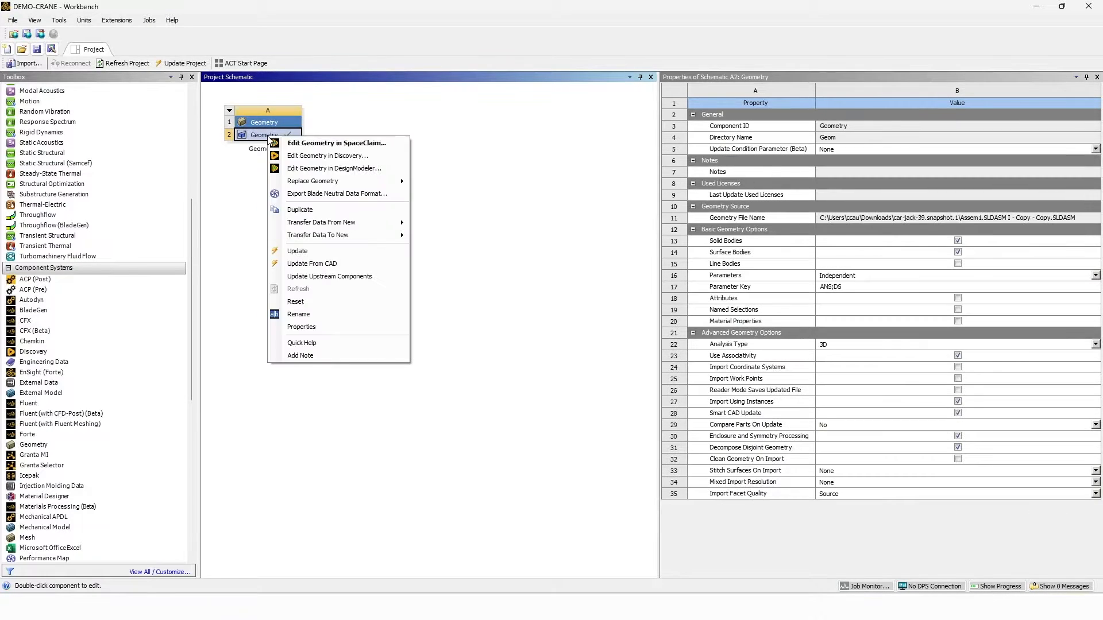
click(389, 157)
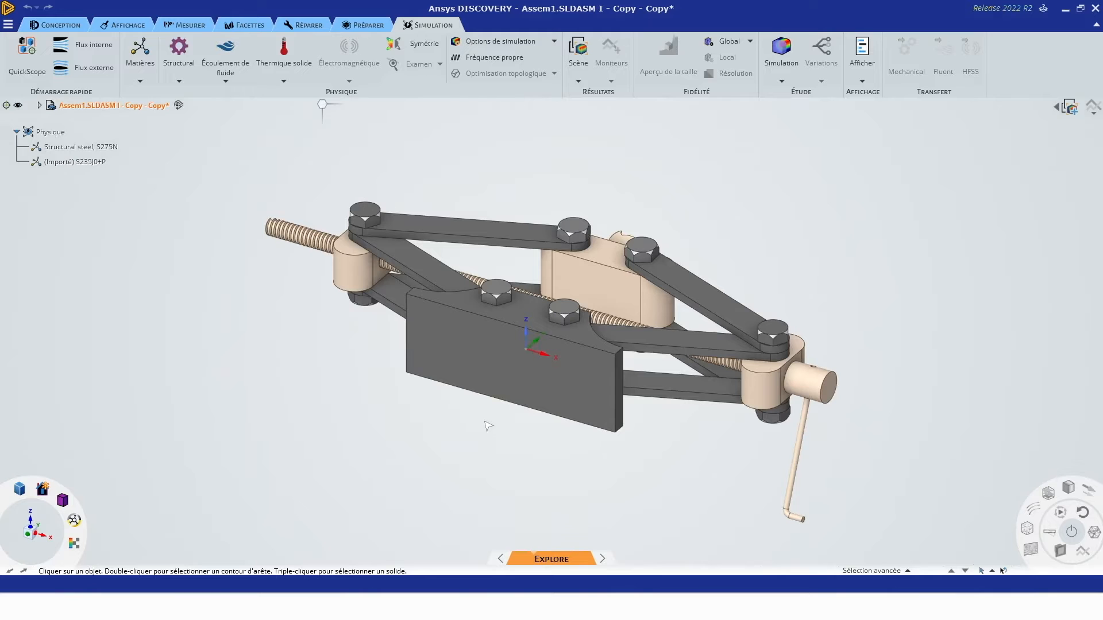
Switch to the design tools and expand the Assem1 assembly's structure tree to list its parts.
middle_drag(482, 424, 585, 355)
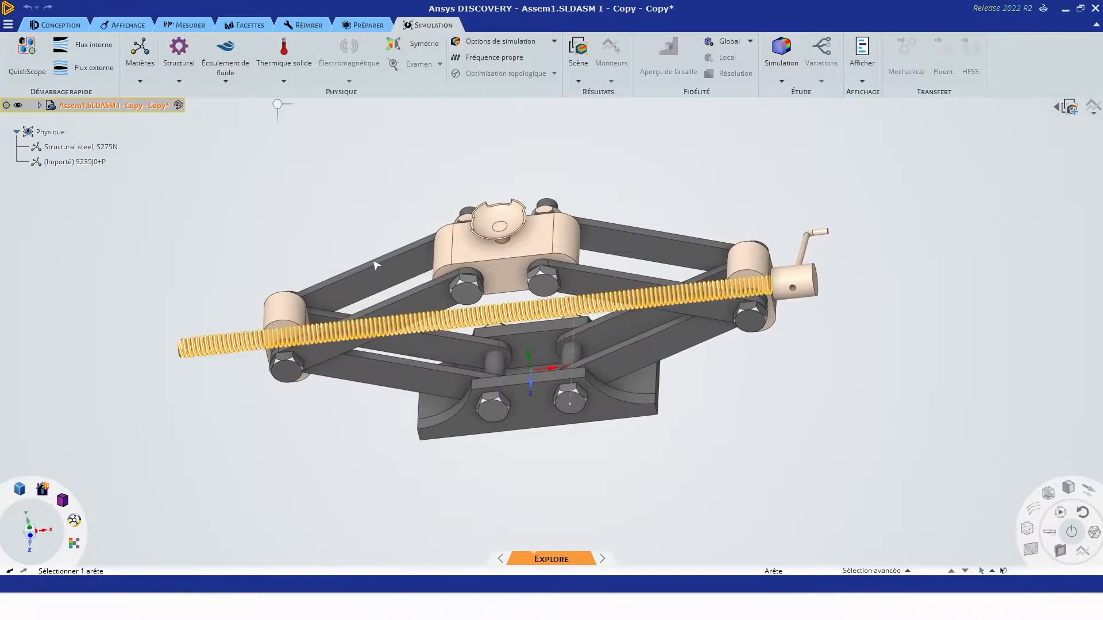
click(44, 26)
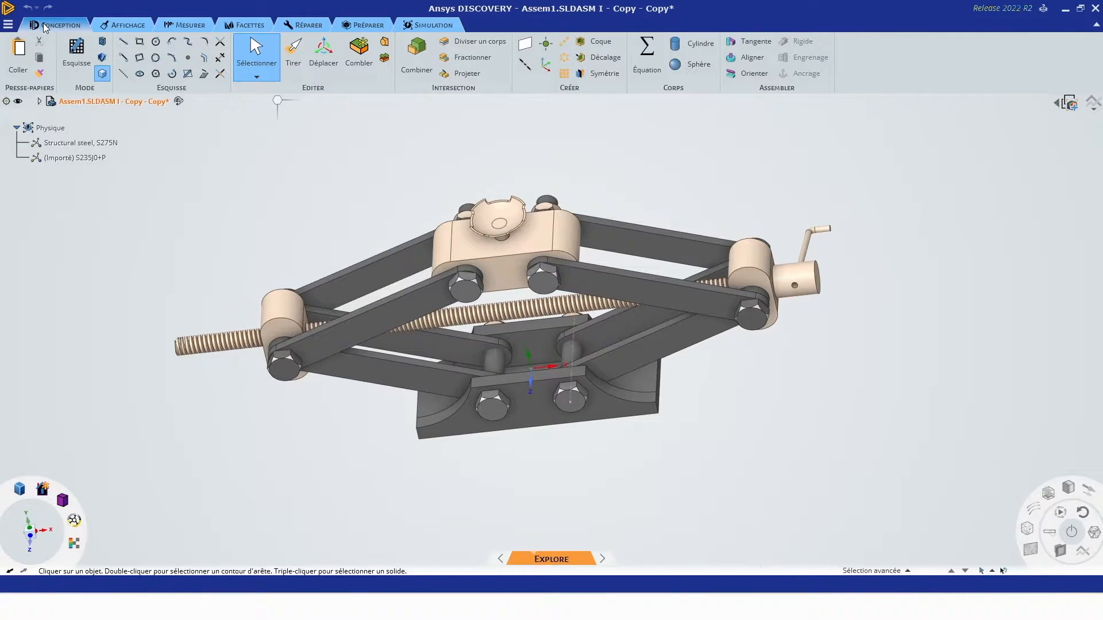
click(40, 102)
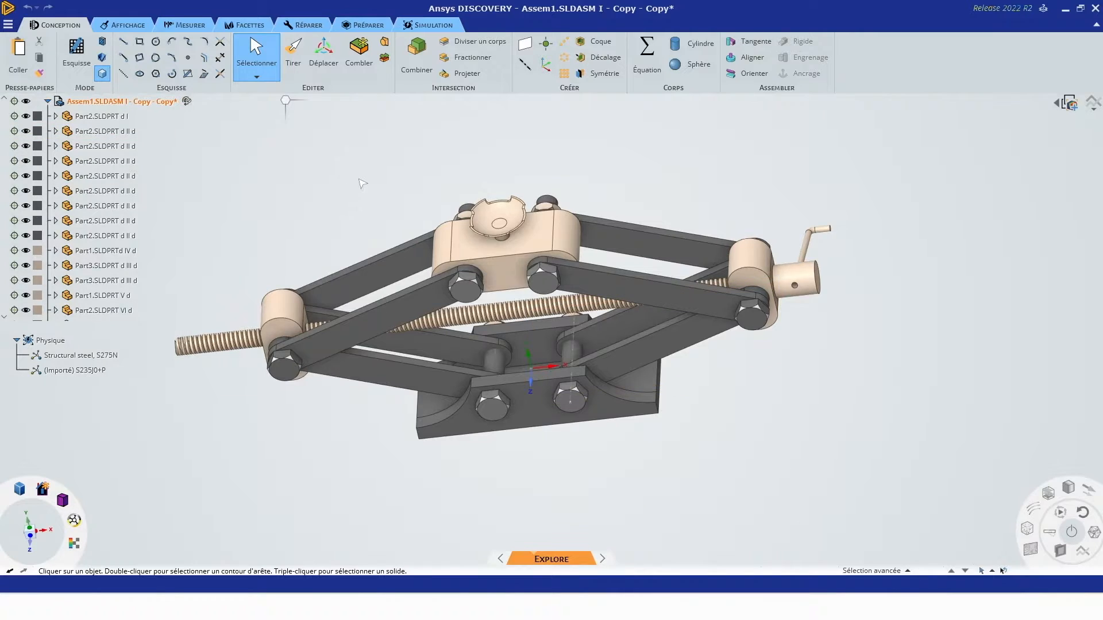
middle_drag(361, 184, 436, 207)
scroll(381, 160, up, 2)
scroll(99, 210, down, 3)
Split the upper block's body with the Divide Body tool and suppress the separated piece and the cup part Part2.SLDPRT VI d.
click(56, 205)
click(14, 221)
click(472, 41)
click(528, 191)
click(14, 161)
click(55, 146)
scroll(162, 196, down, 5)
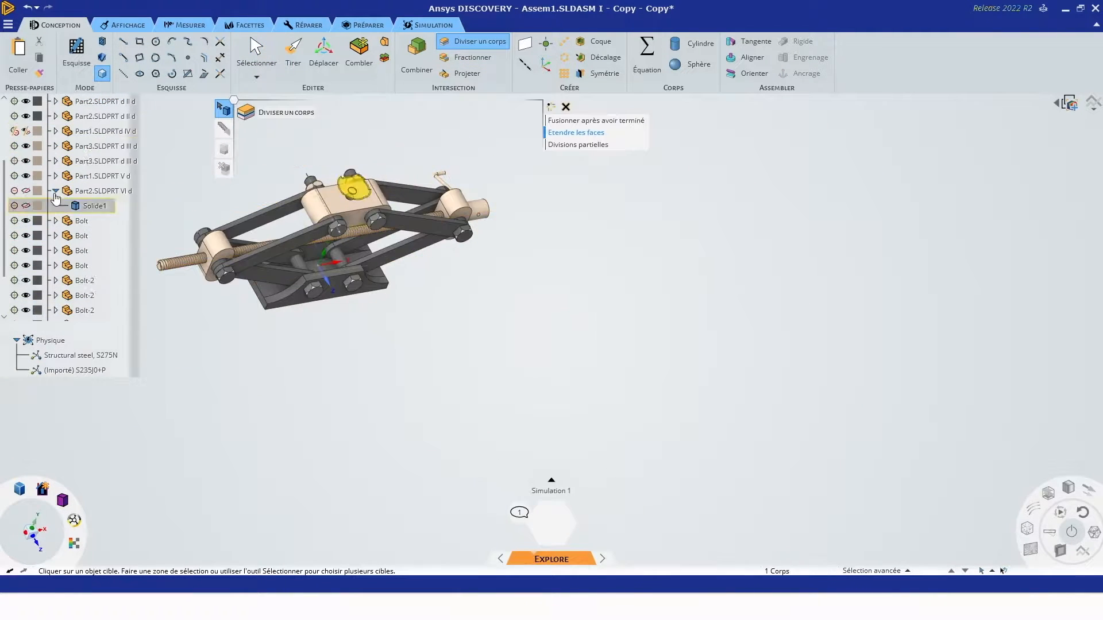
Suppress all Bolt, Bolt-2 and Nutt components as well as Part1.SLDPRT V d in the structure tree.
click(55, 192)
click(14, 221)
click(14, 266)
click(14, 280)
click(15, 265)
click(14, 311)
middle_drag(322, 189, 402, 275)
right_click(288, 220)
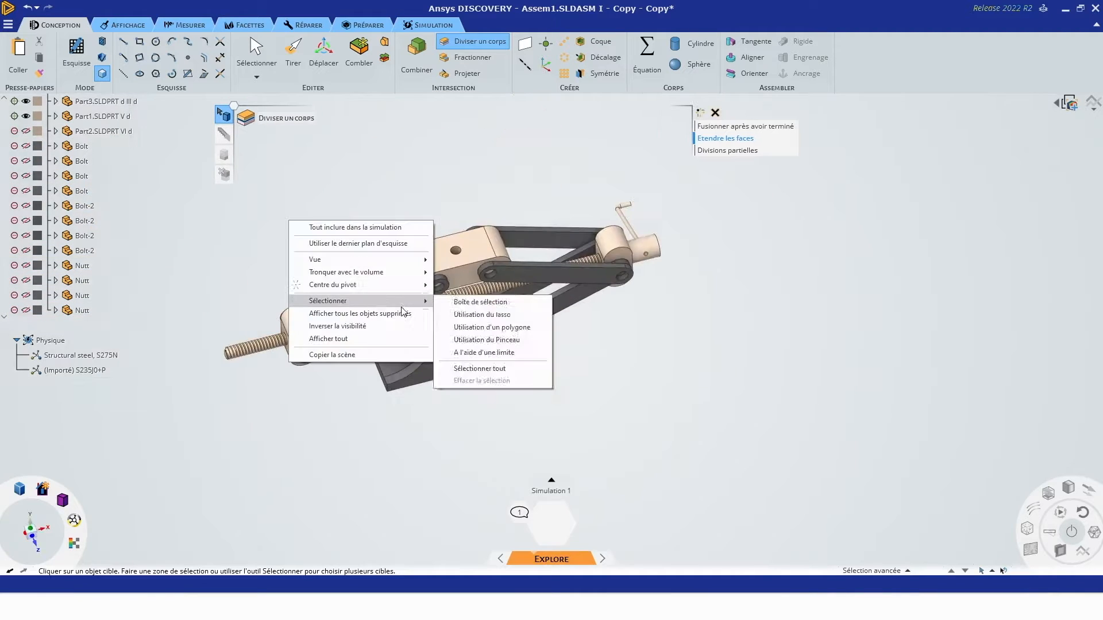
scroll(574, 242, up, 5)
scroll(574, 242, down, 5)
click(14, 116)
scroll(534, 230, up, 3)
Create centred mid-surfaces for the jack's link arms and base plate from their selected faces, with 0.01 mm thickness tolerance.
click(362, 25)
click(218, 65)
click(425, 247)
click(723, 183)
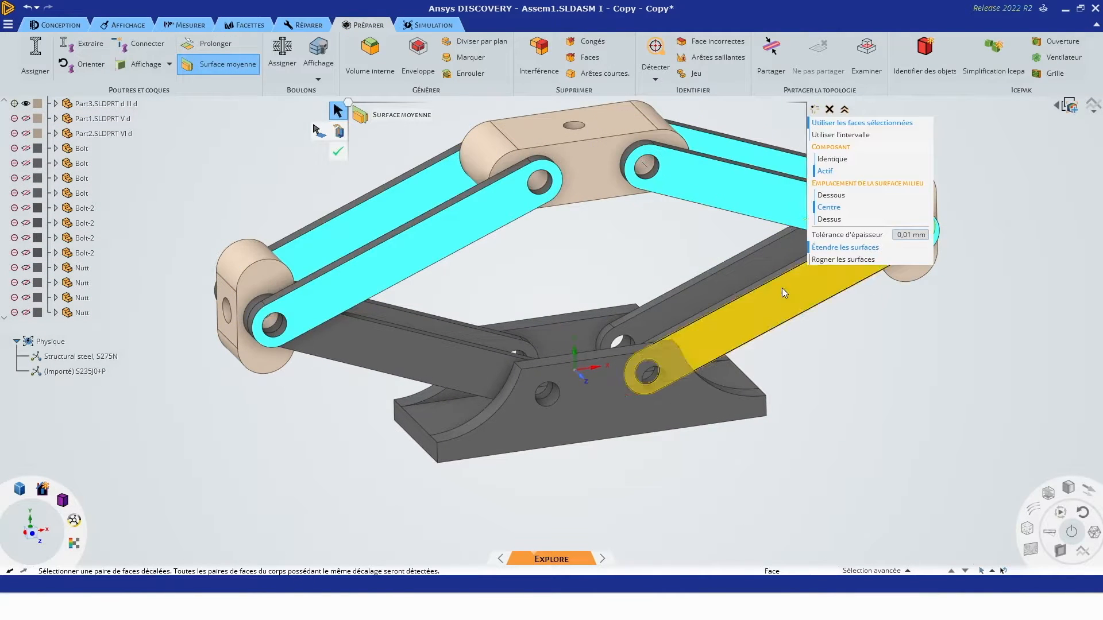
click(784, 293)
click(402, 351)
click(603, 425)
click(338, 152)
key(Escape)
middle_drag(625, 492, 813, 361)
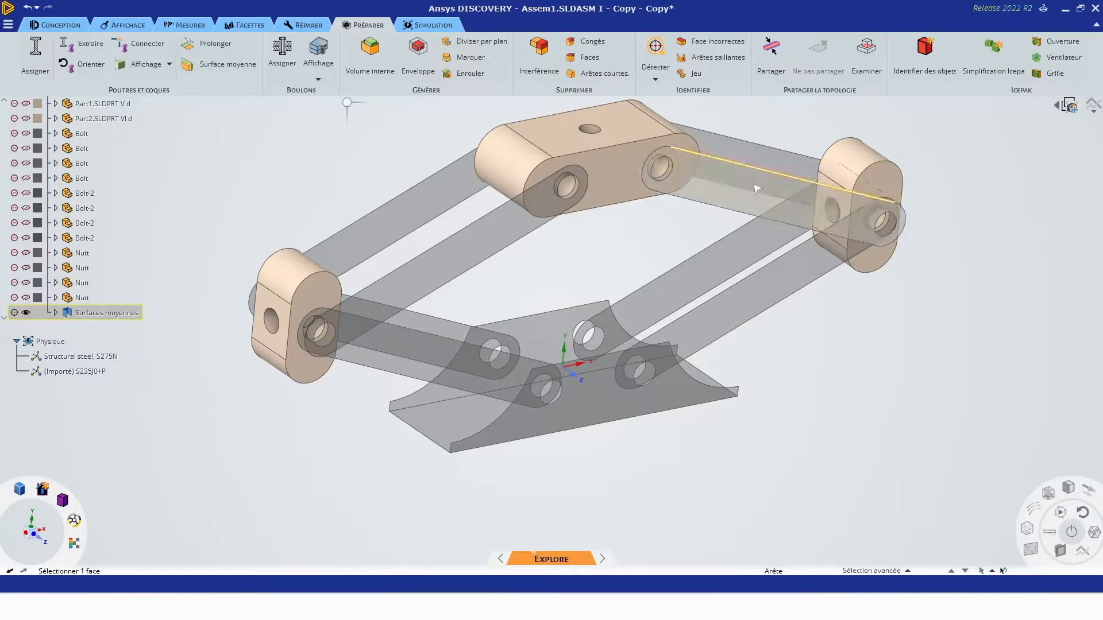
mouse_move(798, 363)
middle_down()
mouse_move(791, 403)
mouse_move(801, 381)
mouse_move(694, 398)
mouse_move(793, 369)
middle_up()
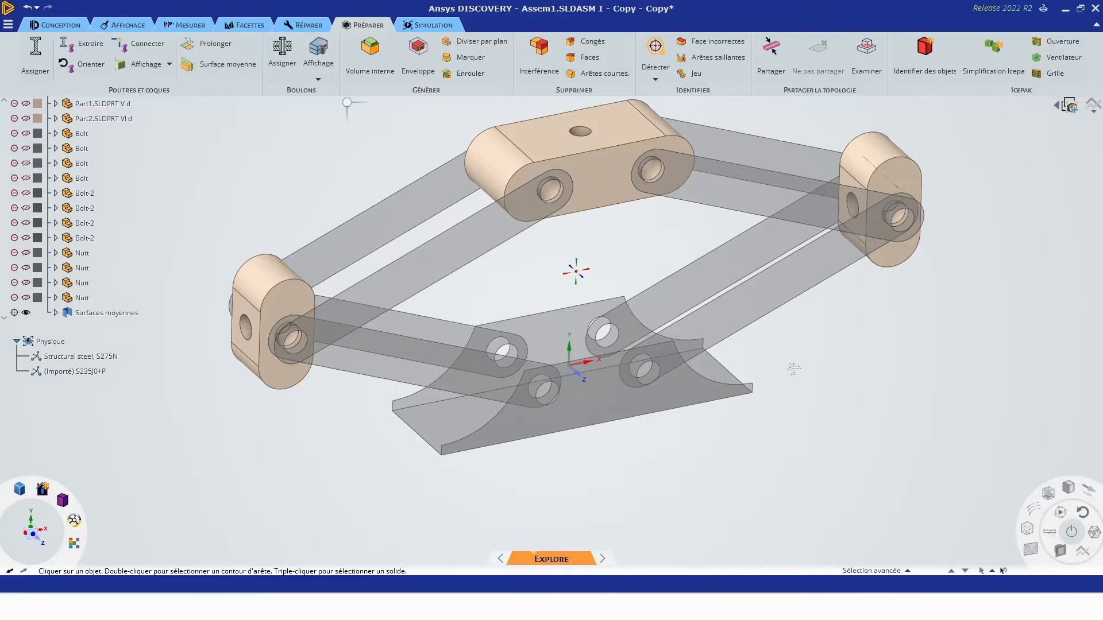
scroll(792, 367, down, 2)
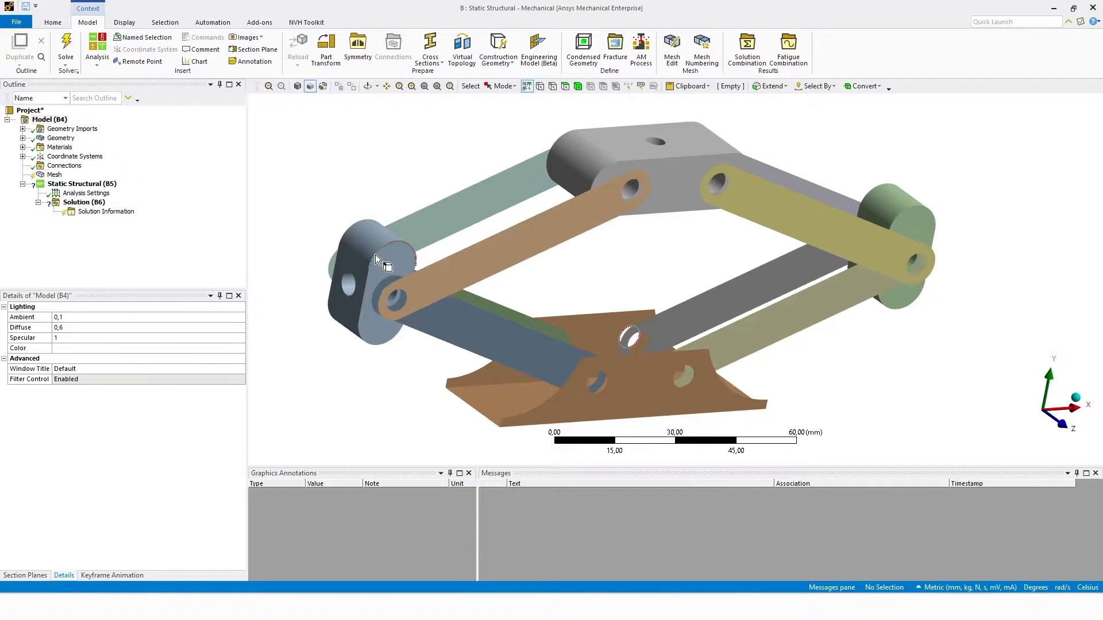
middle_drag(500, 247, 495, 254)
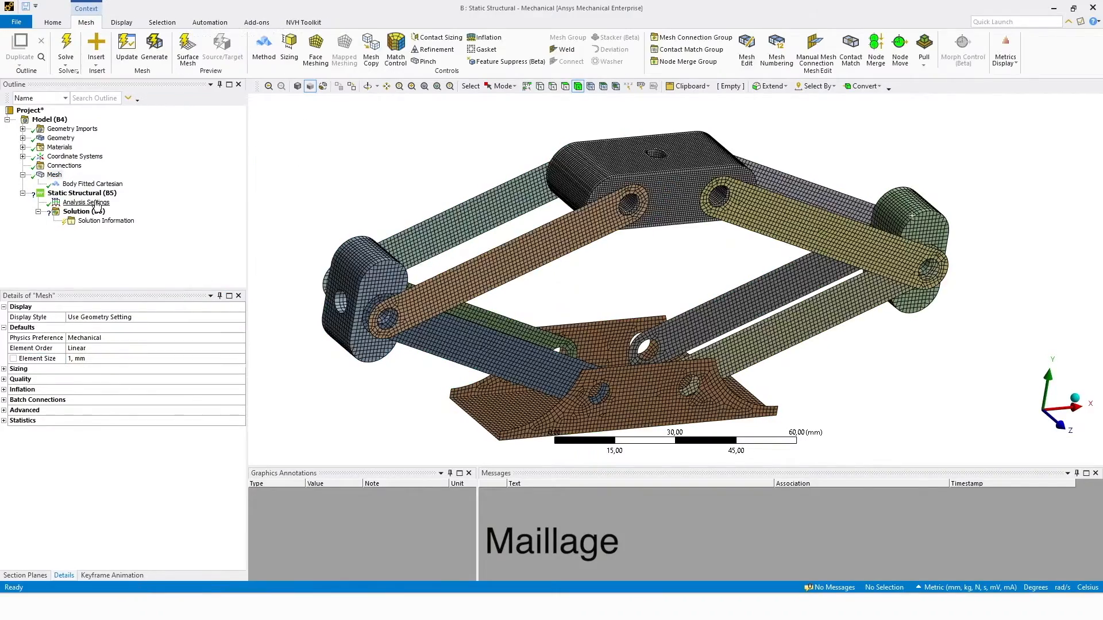
middle_drag(437, 242, 488, 229)
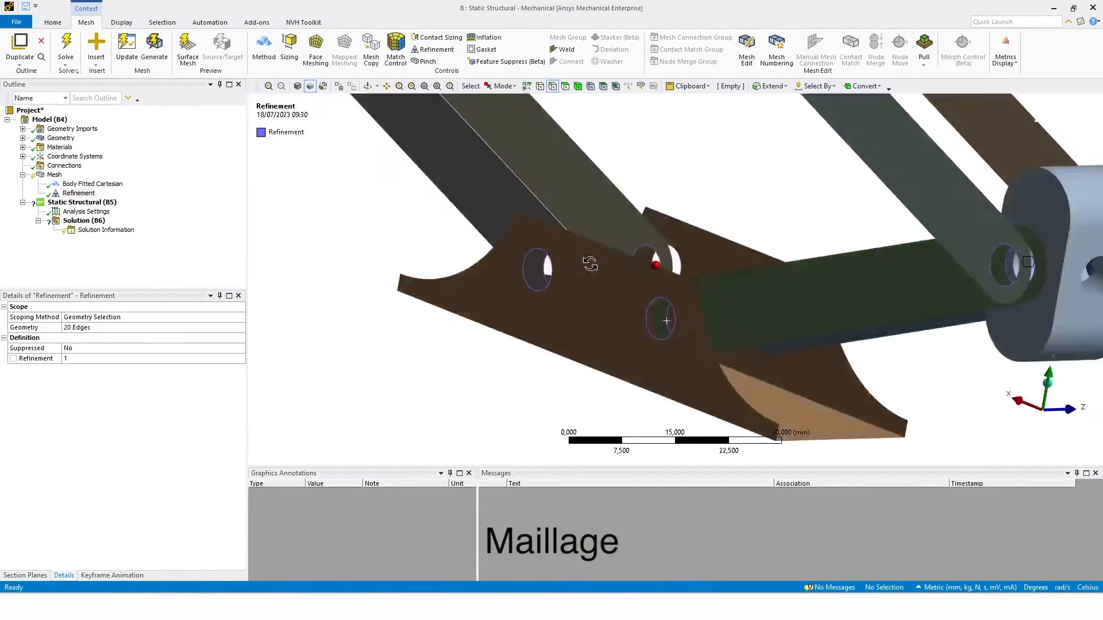
right_click(62, 178)
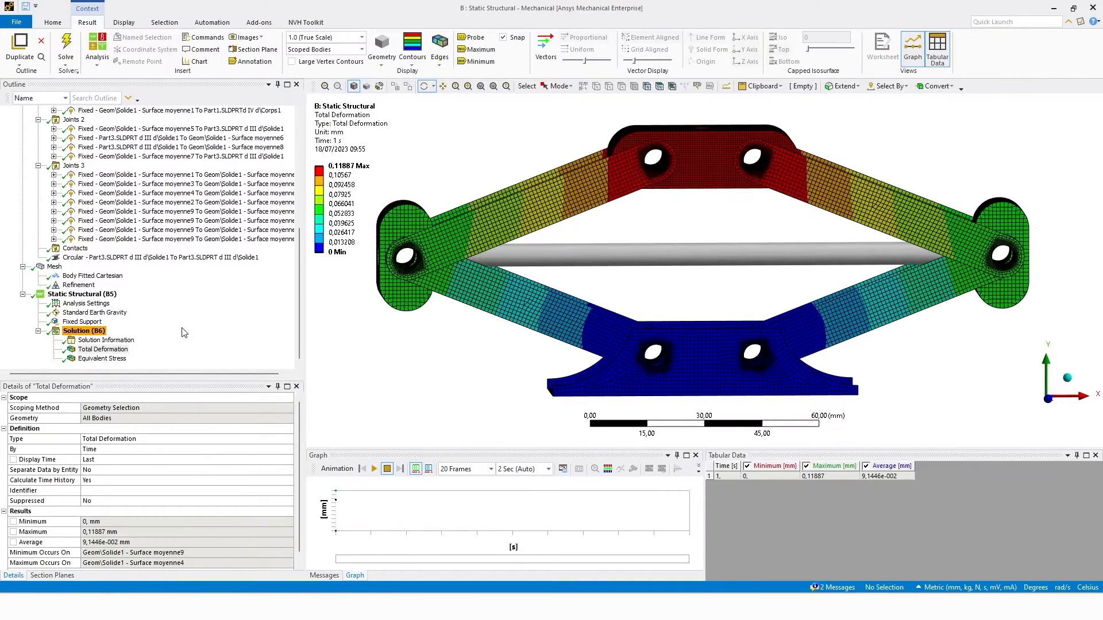
Display the Total Deformation result, animate it and set the deformation scale to 0.5x Auto.
click(103, 349)
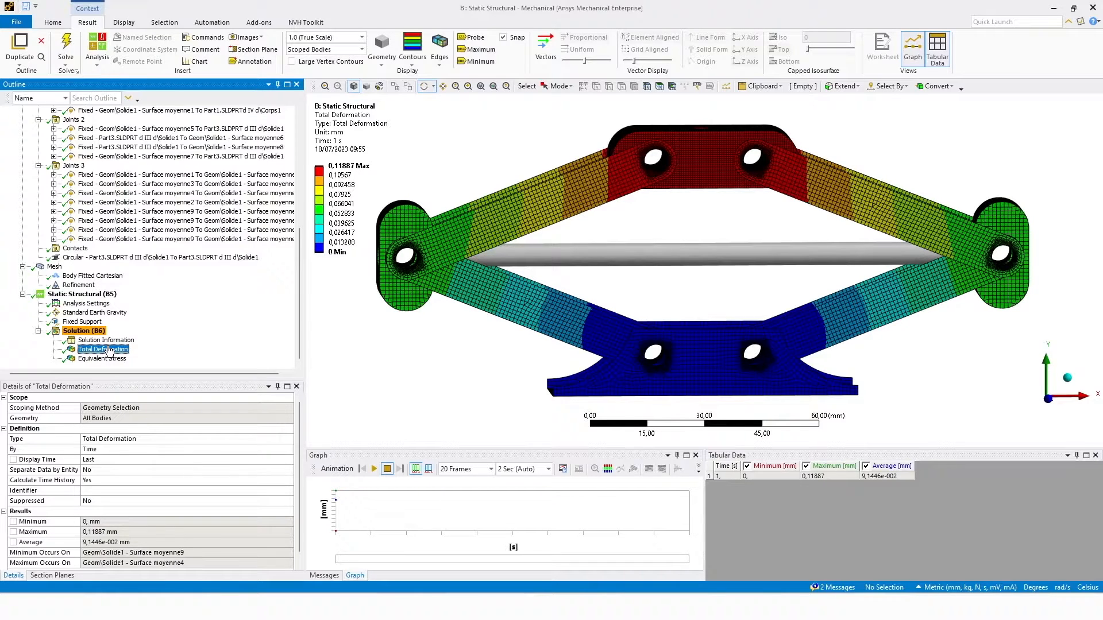
click(374, 469)
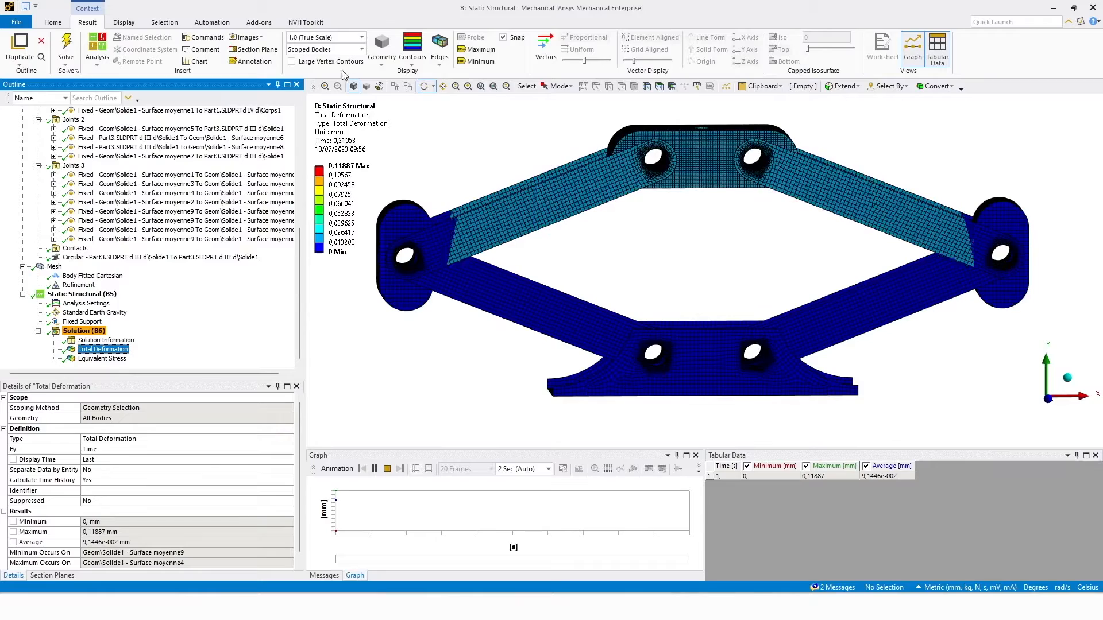
click(362, 37)
click(309, 63)
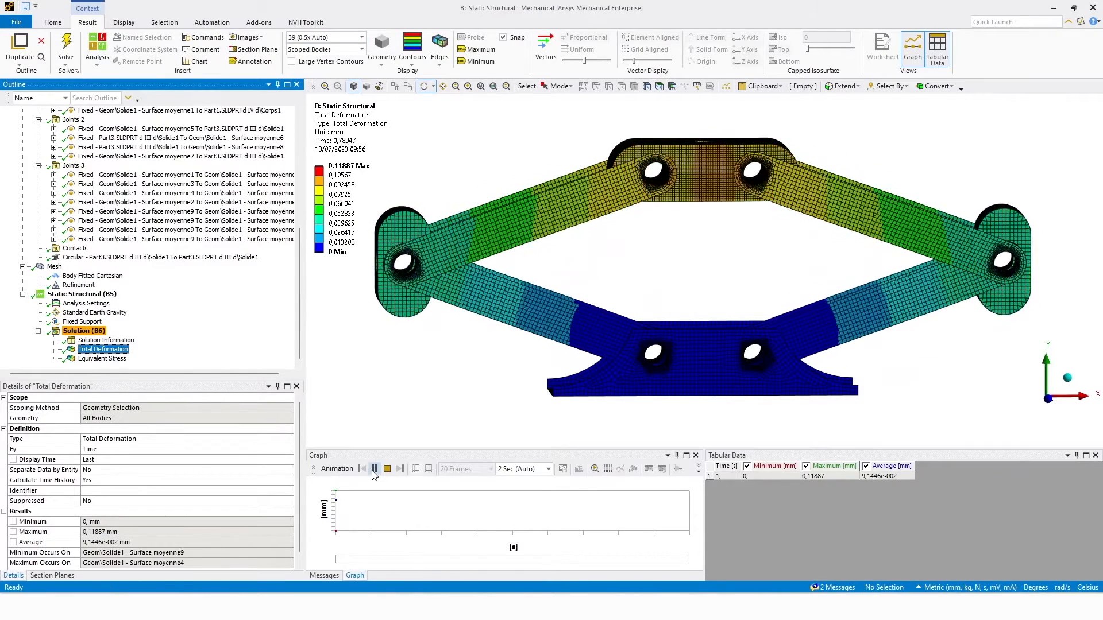
Animate the Equivalent Stress result and set its edge display to No WireFrame.
click(102, 358)
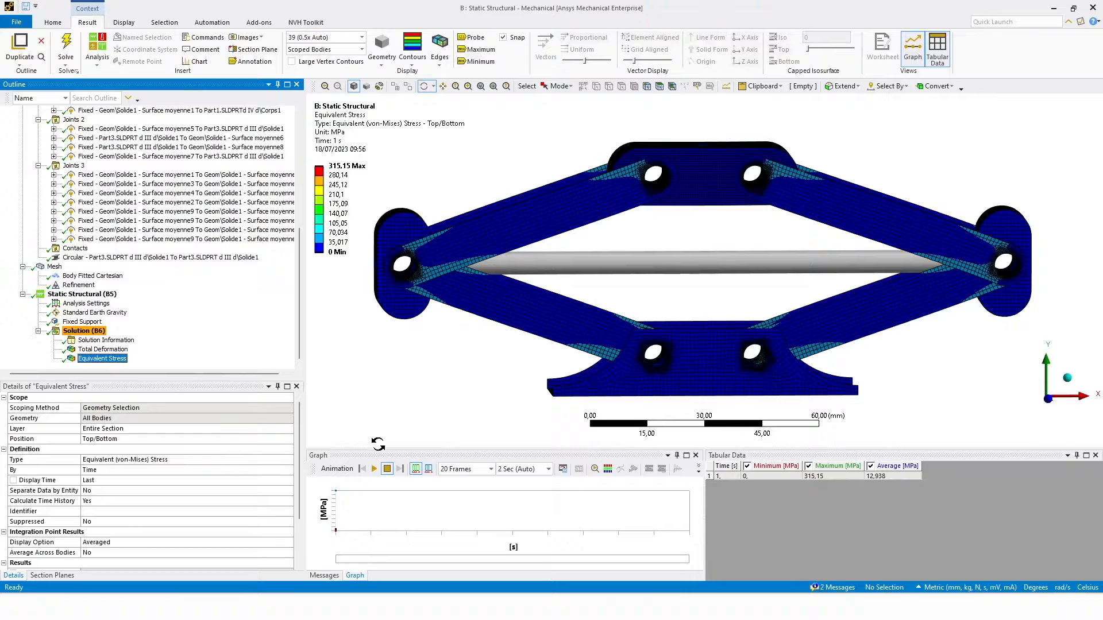
click(375, 469)
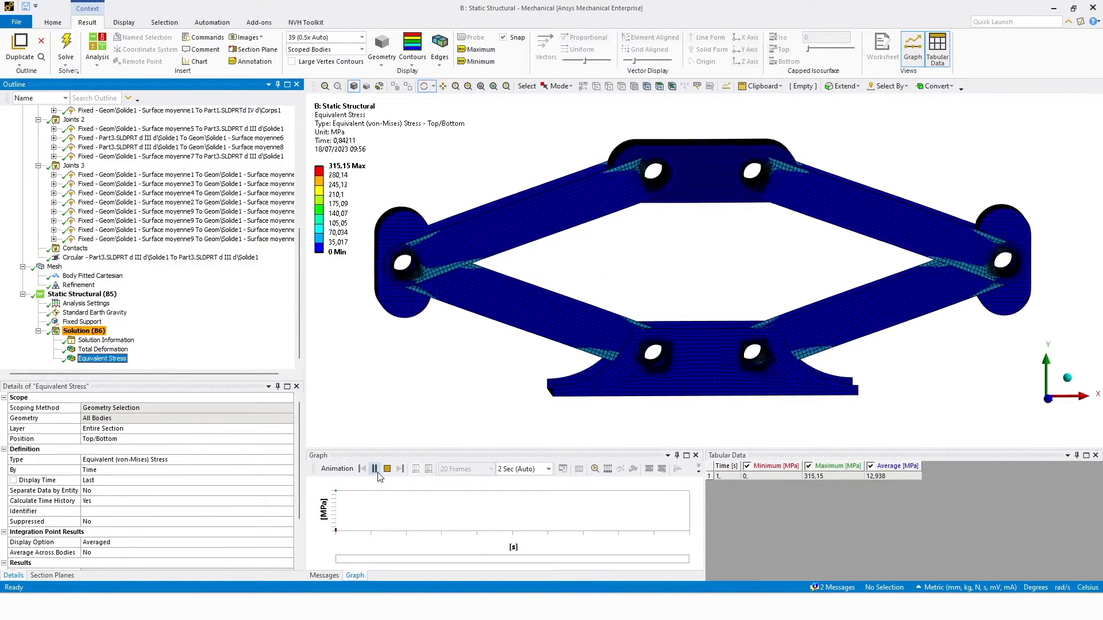
click(439, 56)
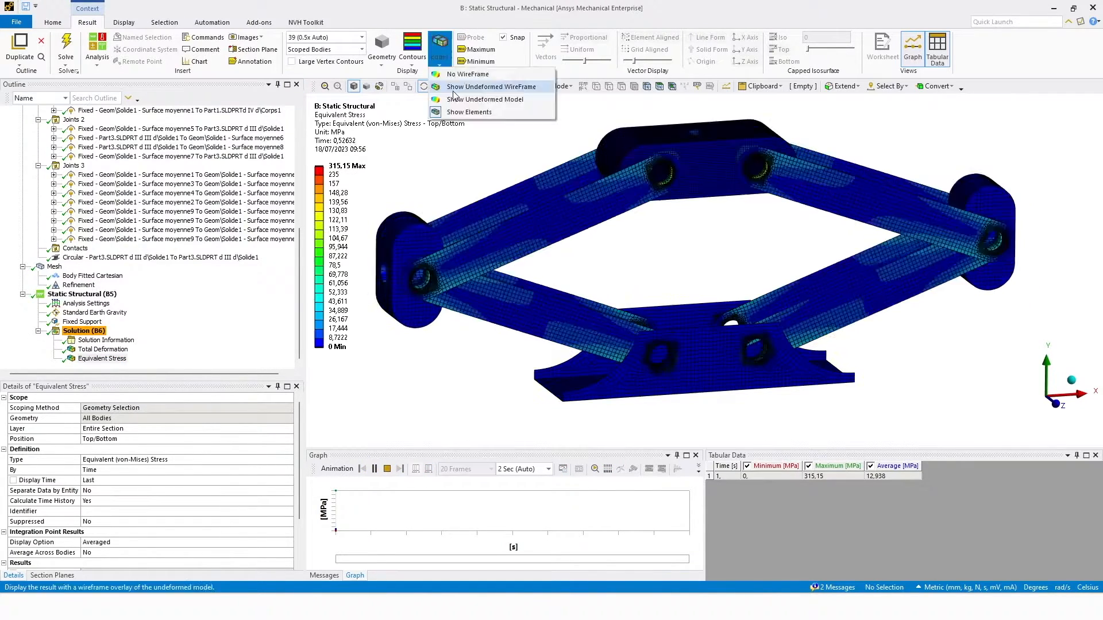
click(467, 86)
click(440, 57)
click(463, 74)
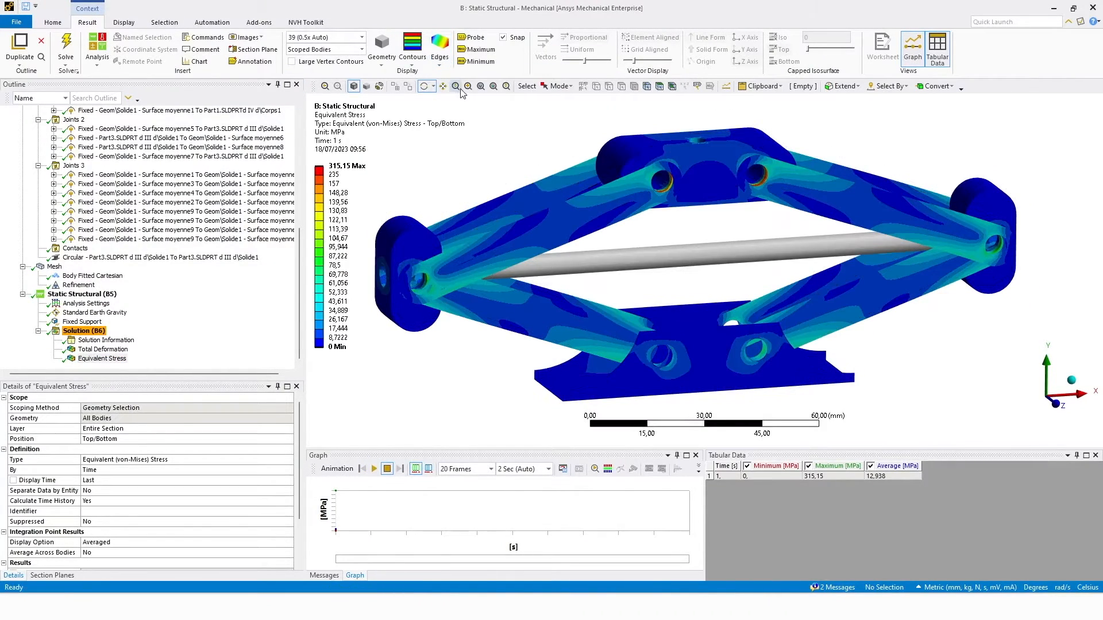
Try the undeformed model and undeformed wireframe overlays on the stress plot and return to No WireFrame.
click(441, 56)
click(465, 100)
click(441, 56)
click(465, 87)
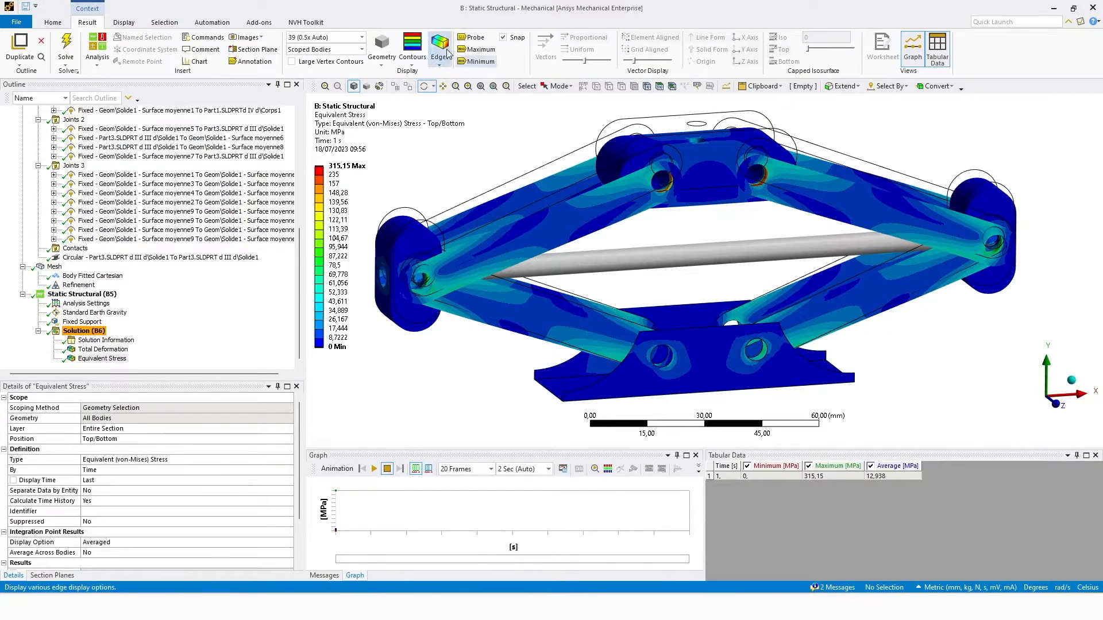
click(441, 57)
click(464, 73)
Turn on the Maximum label for Equivalent Stress and inspect the upper block's hole where it sits.
mouse_move(616, 309)
middle_down()
mouse_move(631, 295)
mouse_move(623, 308)
middle_up()
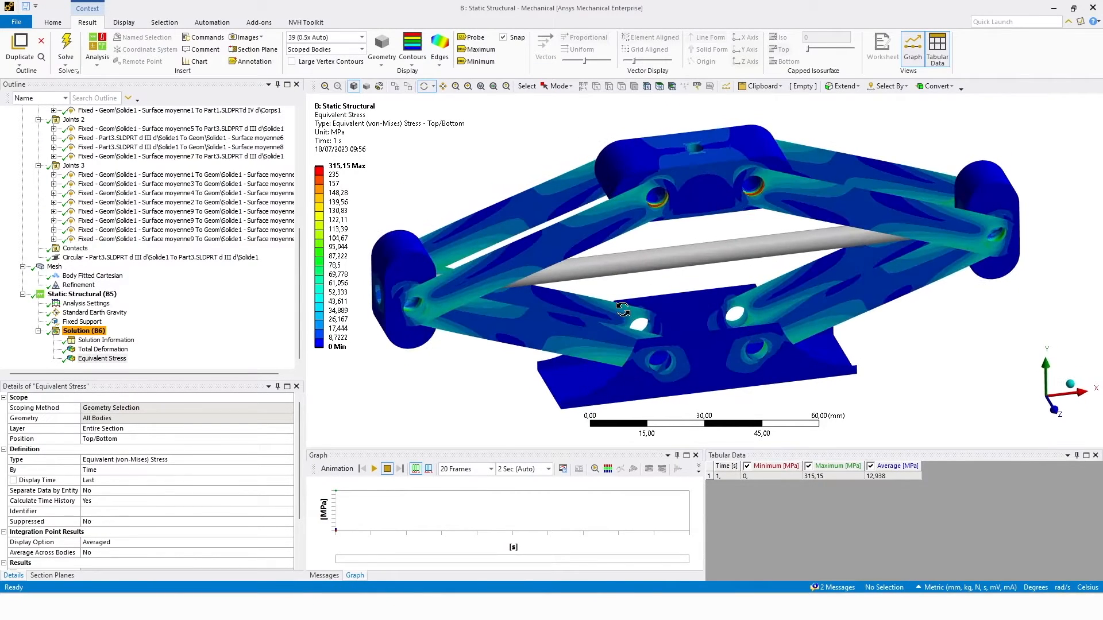
scroll(623, 309, up, 3)
ctrl+middle_drag(651, 218, 654, 258)
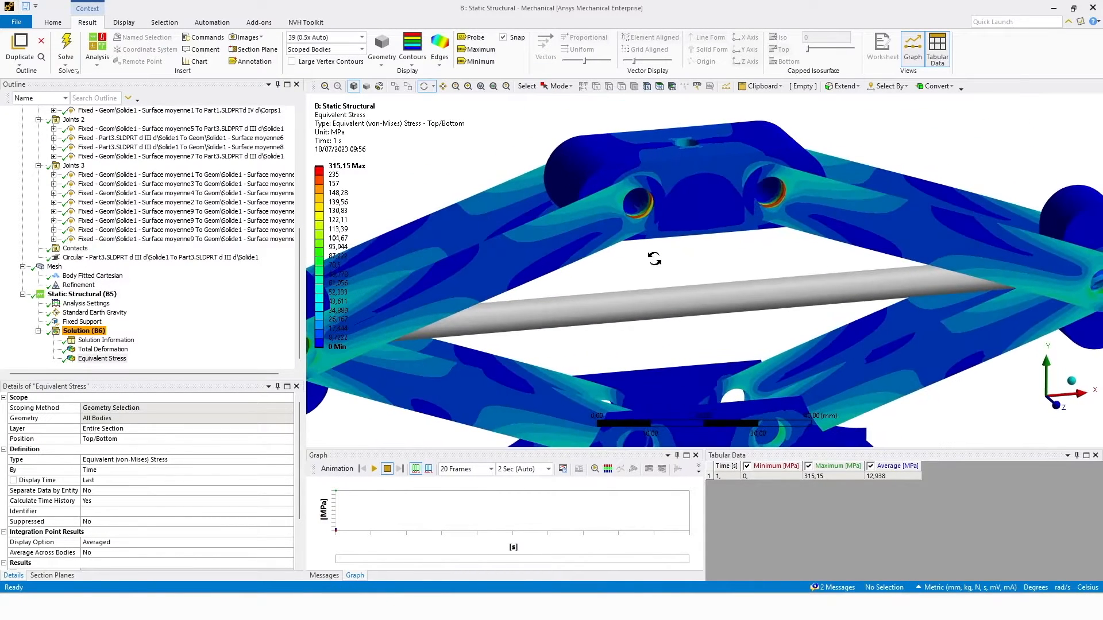
click(476, 49)
middle_drag(609, 107, 692, 224)
scroll(555, 219, up, 6)
mouse_move(692, 224)
middle_down()
mouse_move(658, 217)
mouse_move(688, 227)
middle_up()
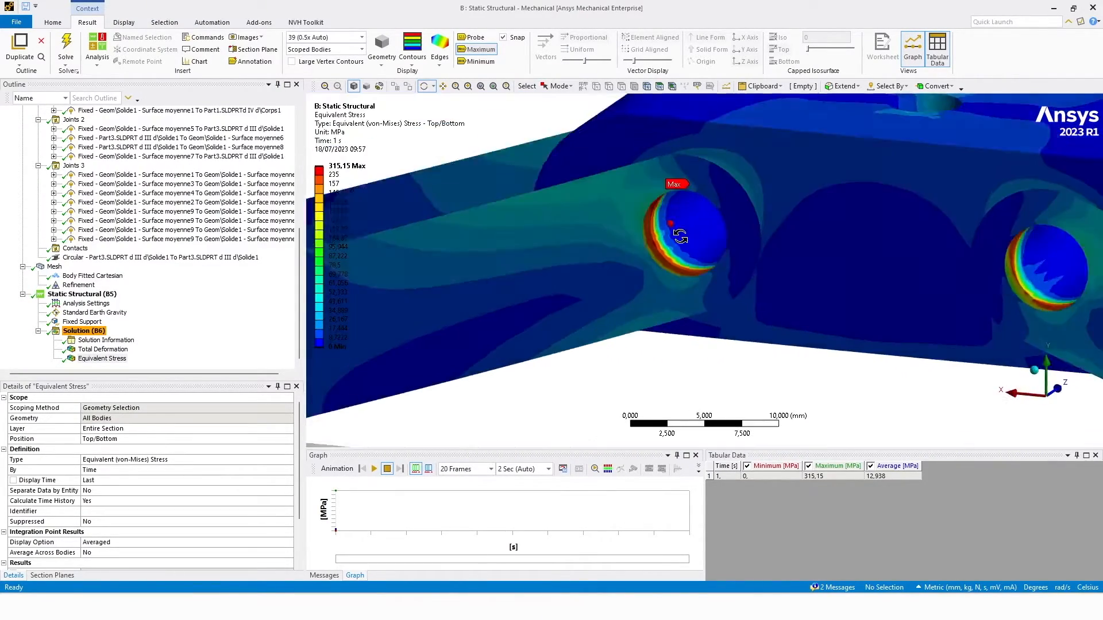
Insert a second Equivalent (von-Mises) Stress result under the Solution.
click(81, 331)
right_click(82, 331)
mouse_move(144, 336)
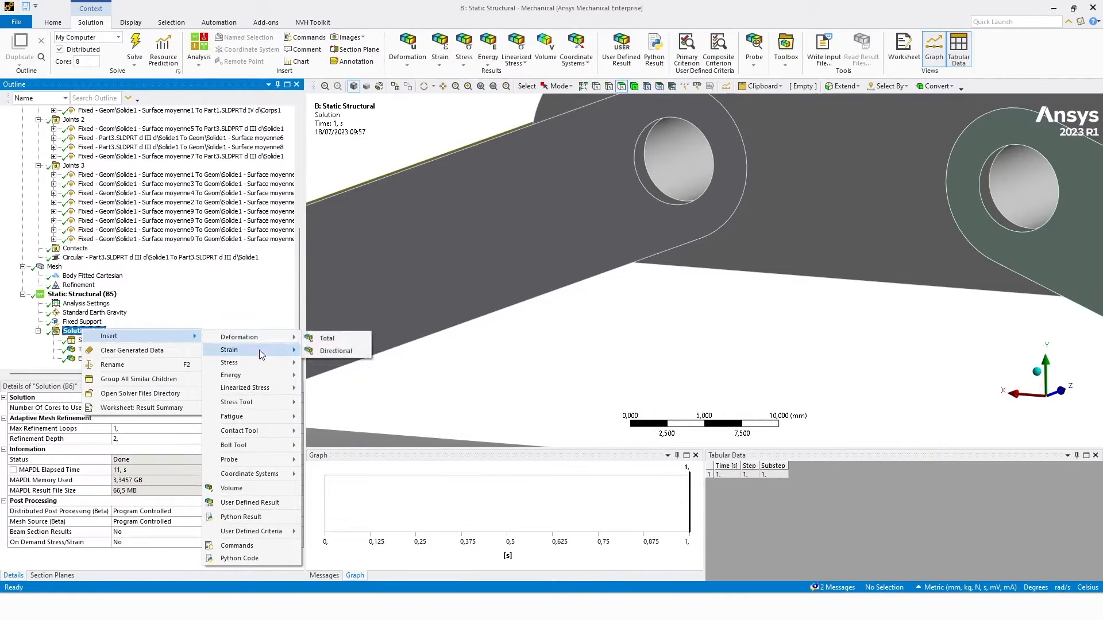
mouse_move(258, 363)
click(353, 363)
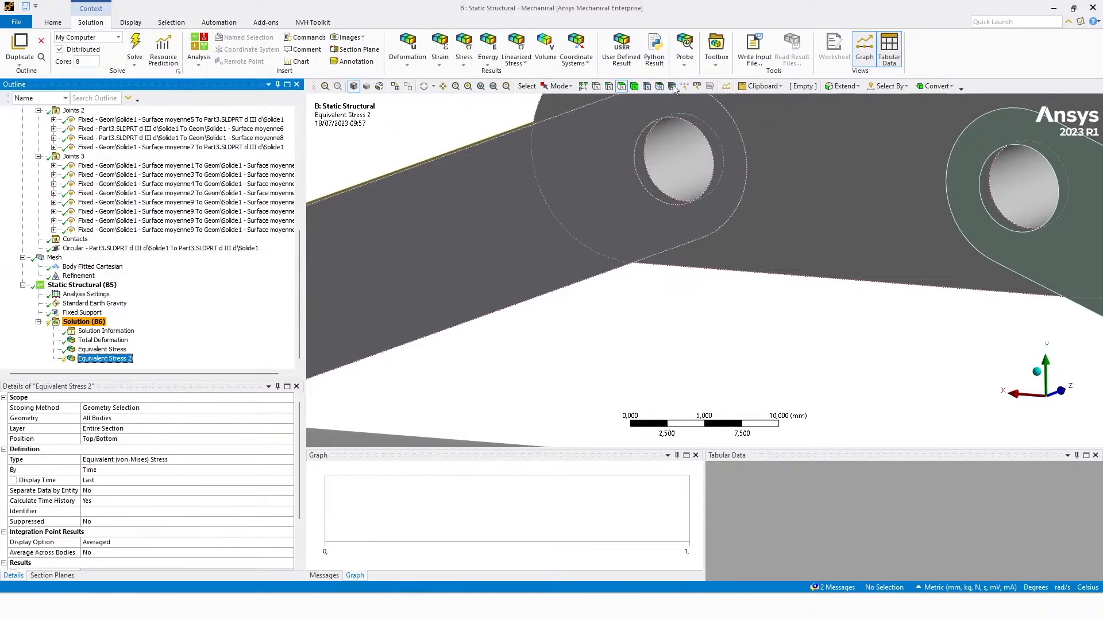
Scope the new equivalent stress result to the upper block's body only and evaluate it.
click(635, 87)
click(812, 155)
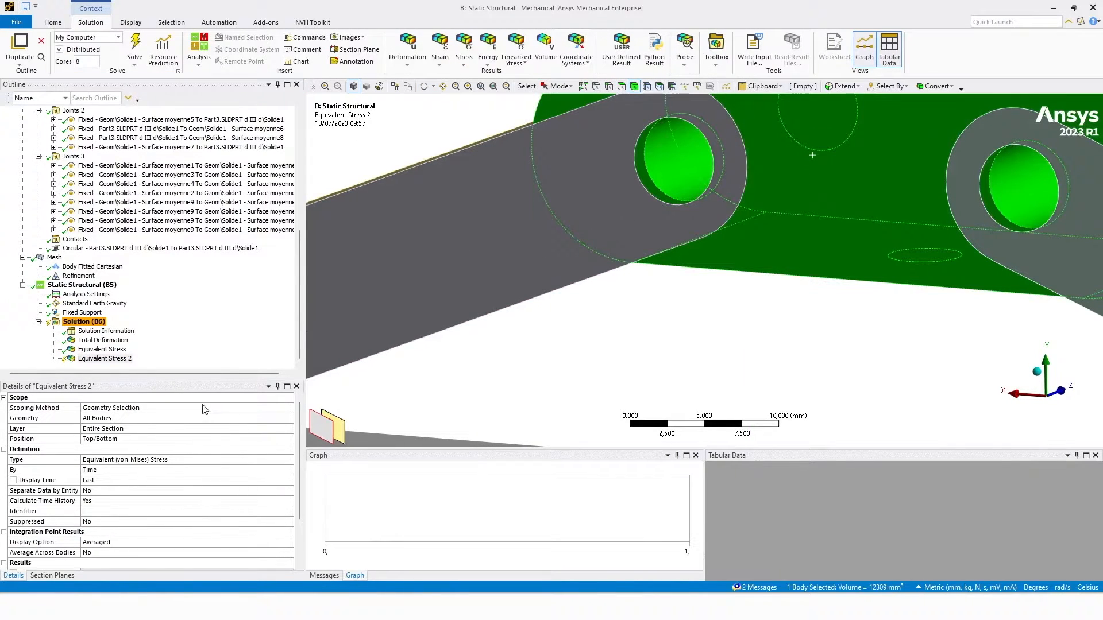
click(136, 418)
click(94, 418)
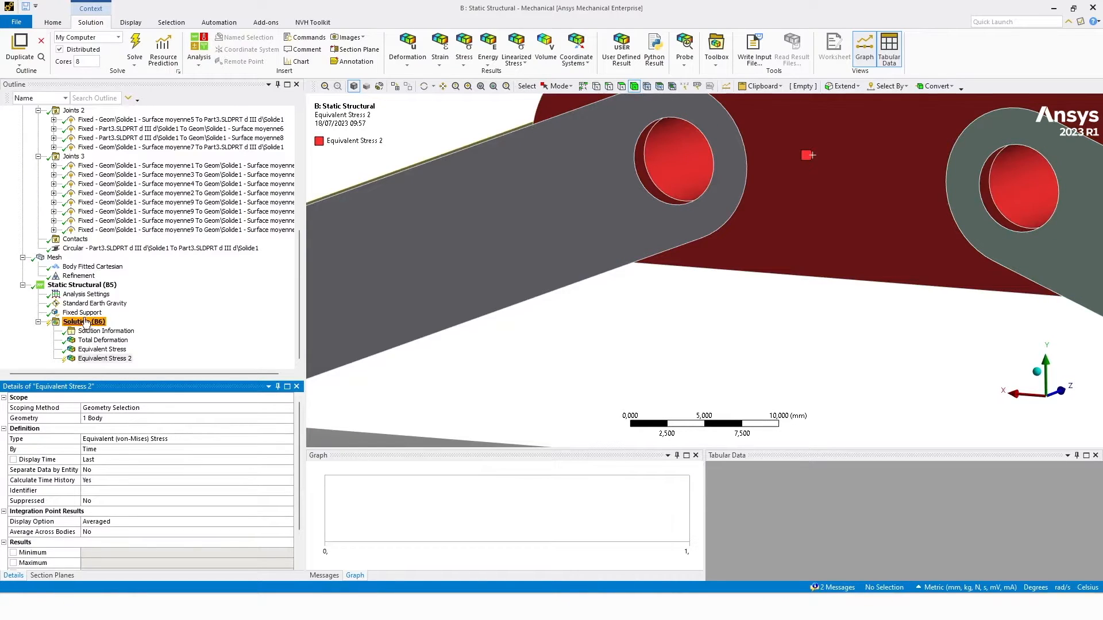
right_click(98, 362)
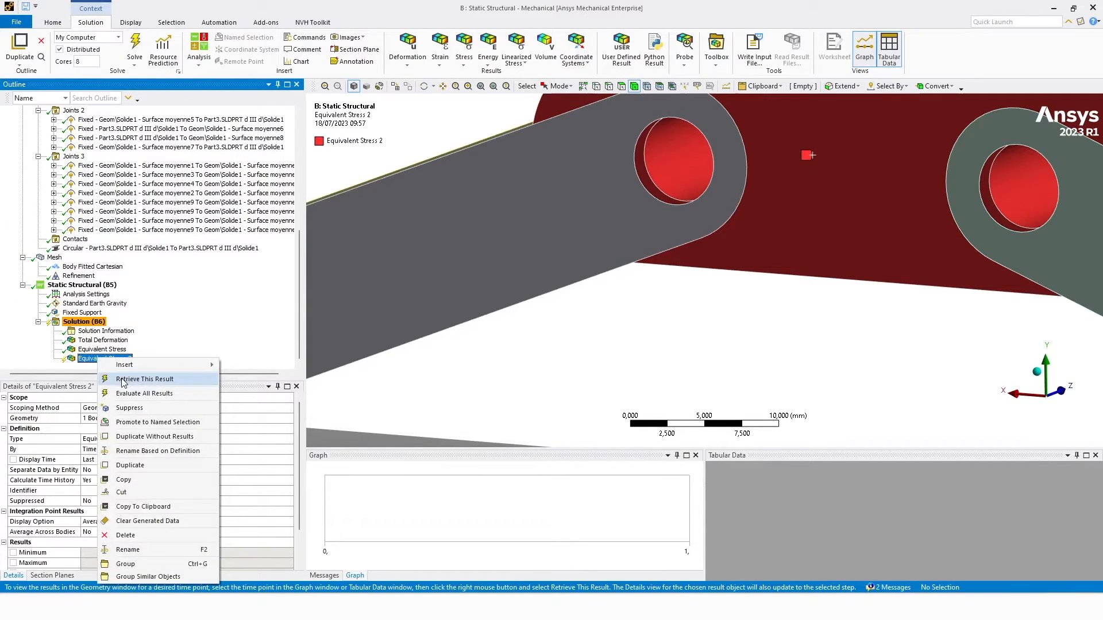
click(219, 365)
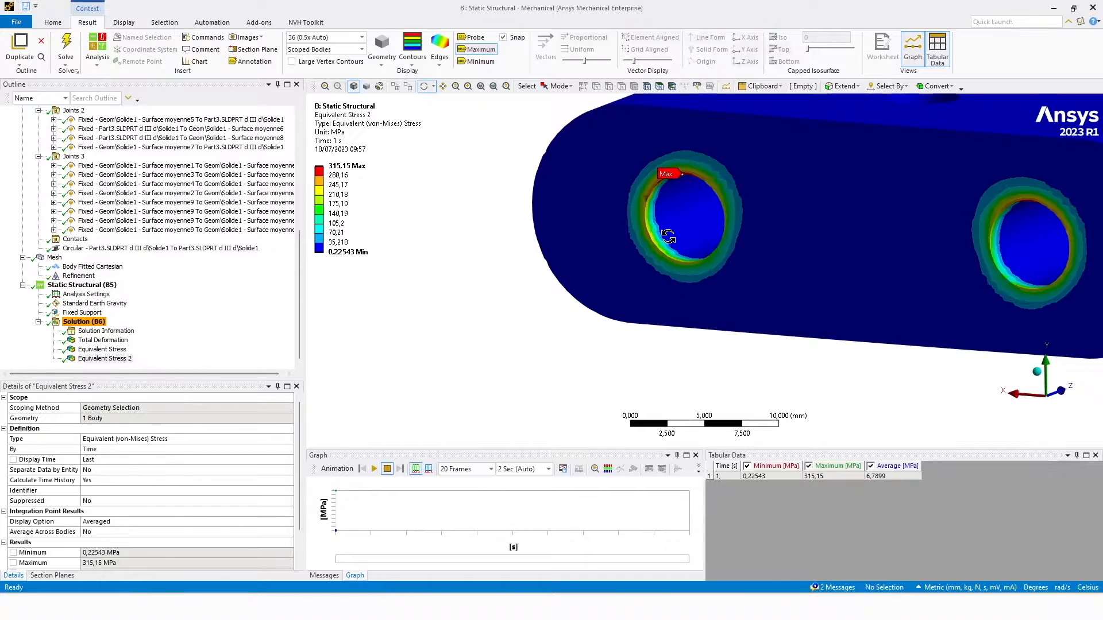
Show the mesh elements on the upper block's stress plot and examine the contours around the hole with the maximum.
middle_drag(667, 237, 618, 248)
scroll(568, 285, up, 4)
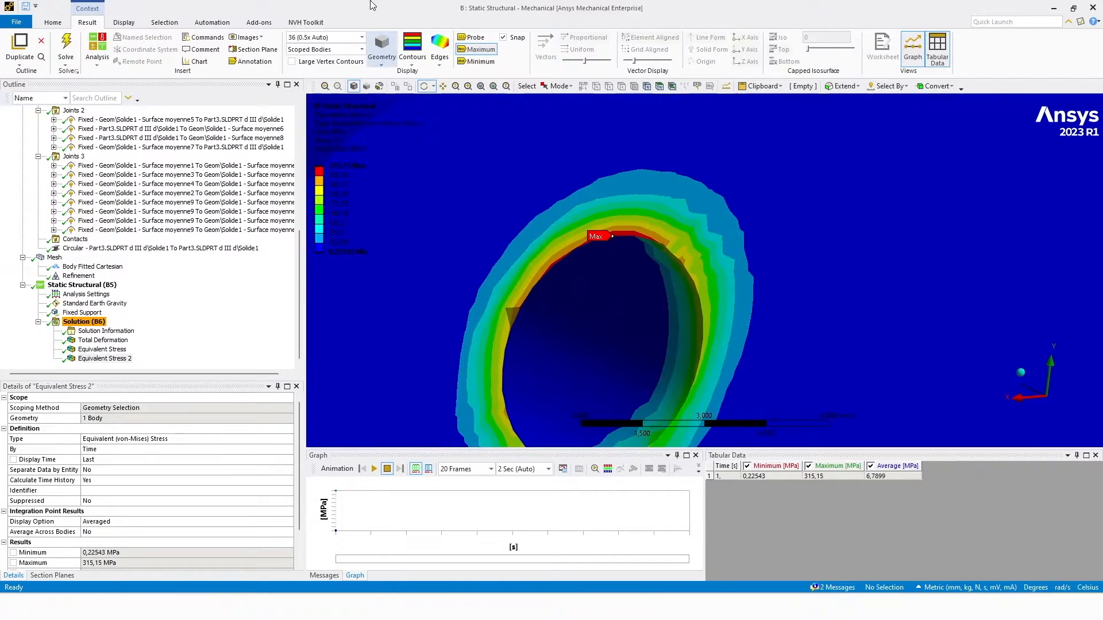
click(439, 55)
click(459, 112)
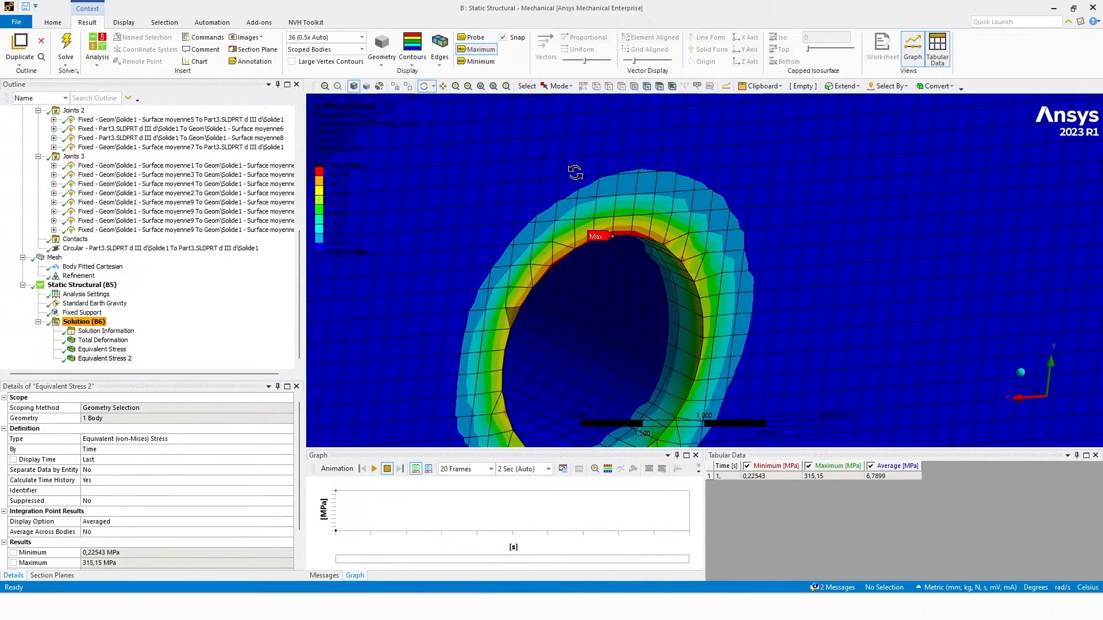
middle_drag(574, 173, 592, 218)
Review the properties of the mid-surface bodies, from Surface moyenne1 to Surface moyenne9, in the Geometry list.
scroll(149, 322, up, 8)
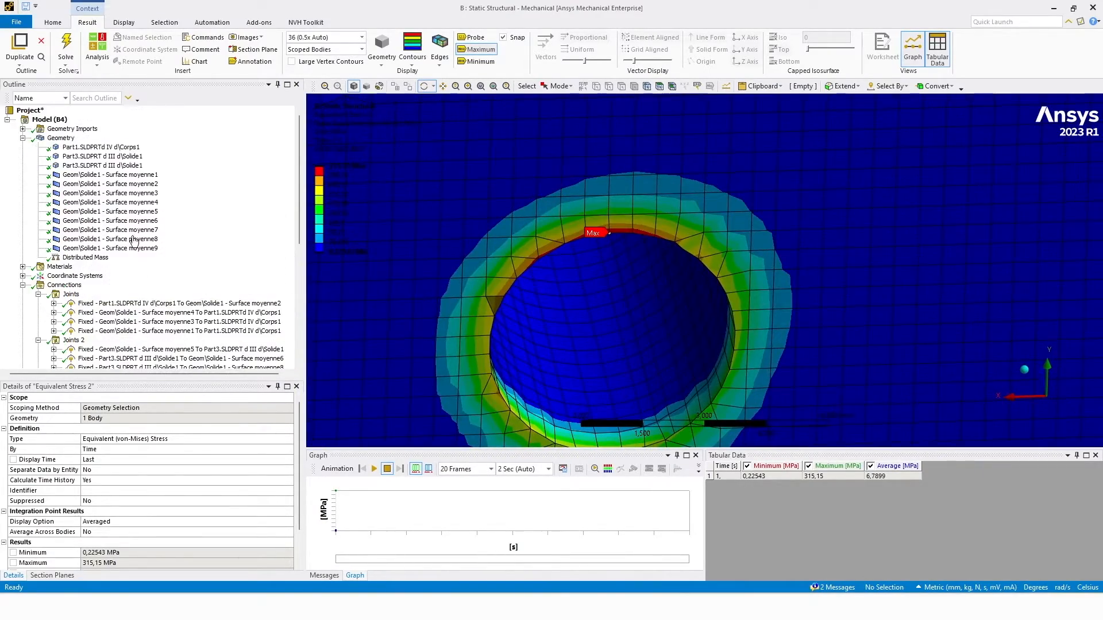
click(147, 174)
scroll(511, 251, down, 10)
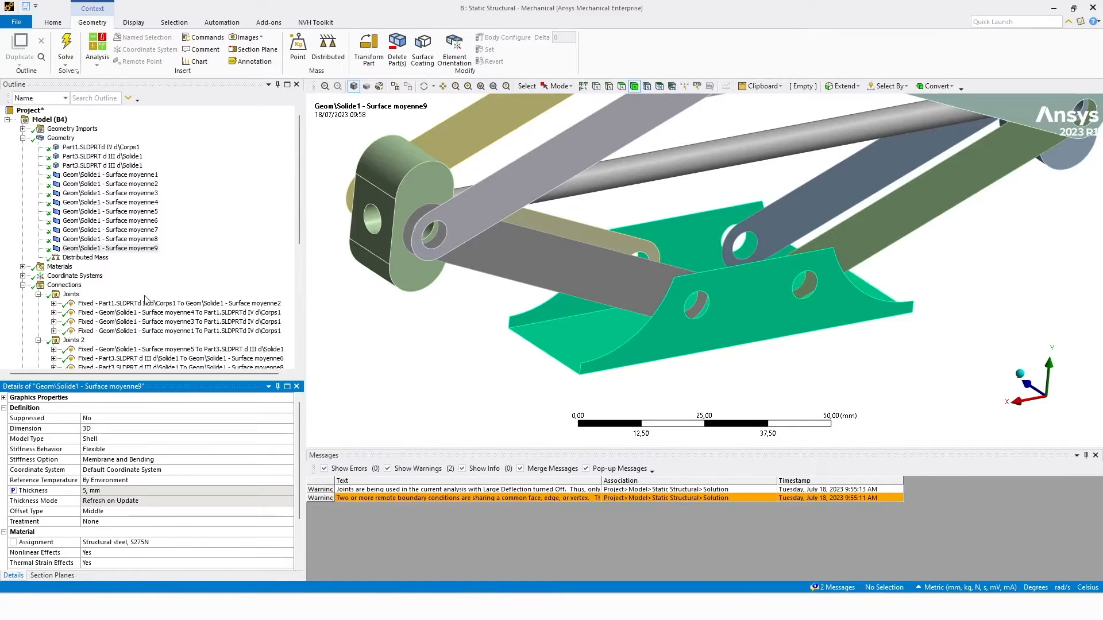
Insert a third Equivalent (von-Mises) Stress result under the Solution.
scroll(129, 313, down, 8)
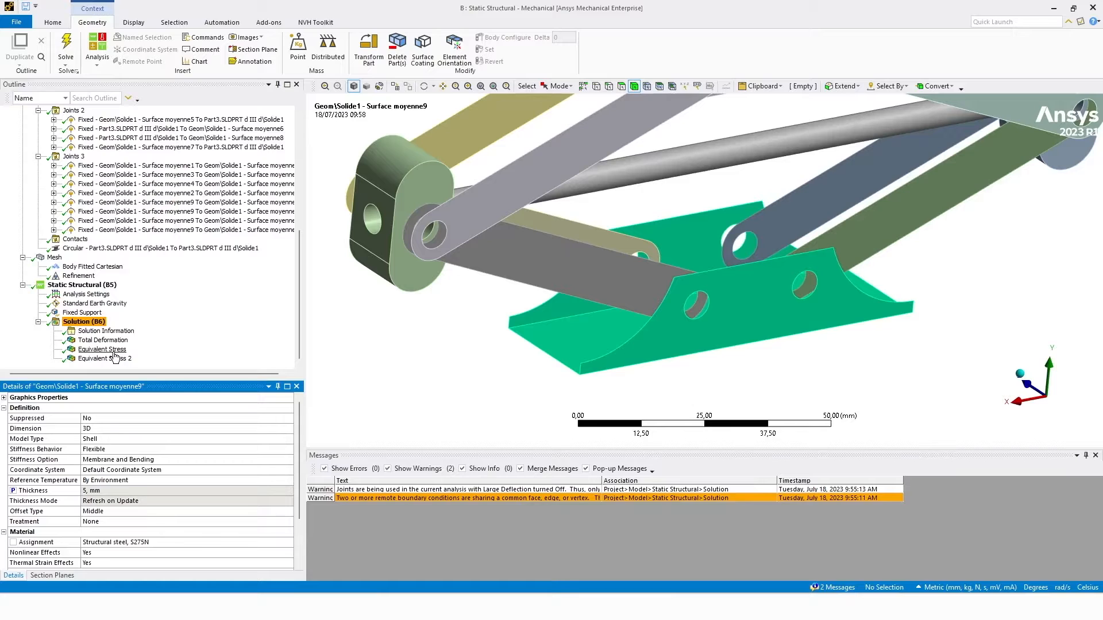
click(86, 322)
right_click(95, 323)
mouse_move(137, 332)
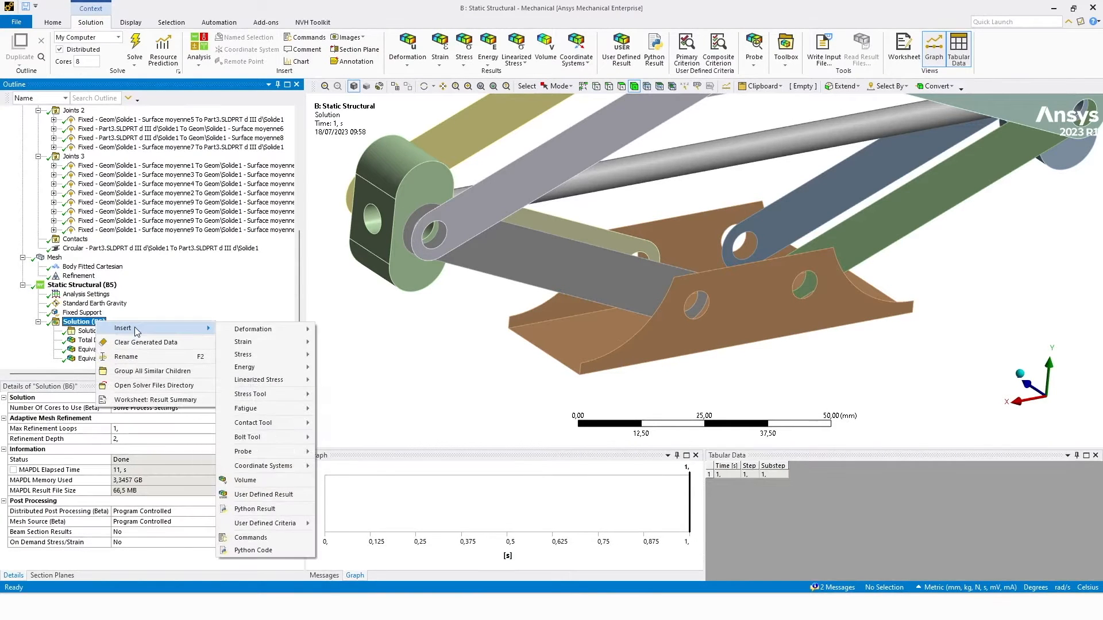
mouse_move(247, 354)
click(354, 356)
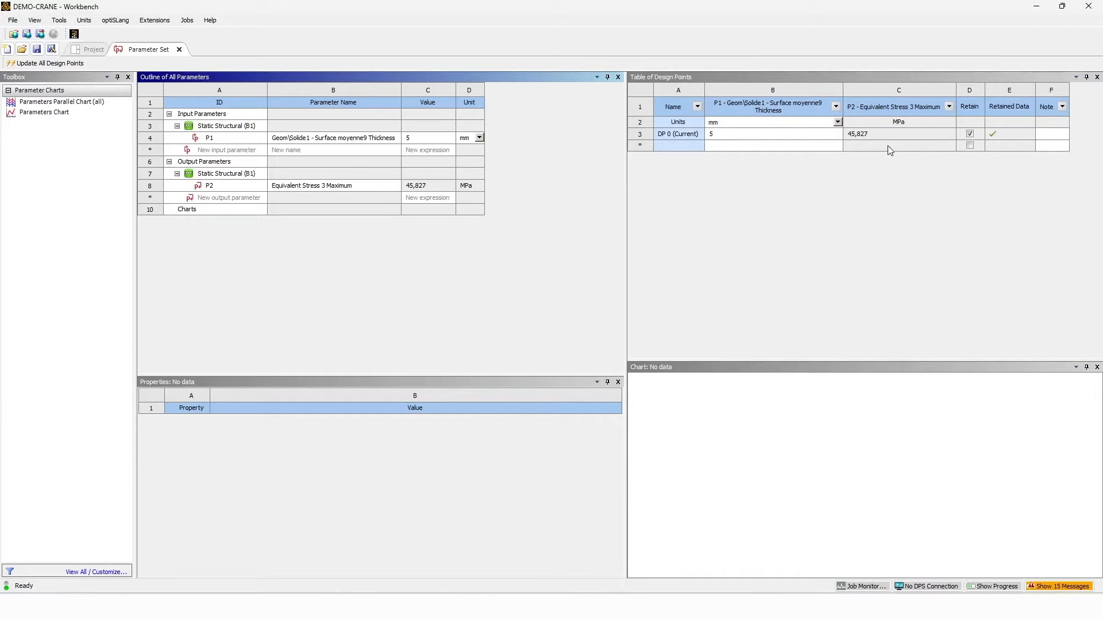
In the Workbench Parameter Set, add a design point with a 10 mm Surface moyenne9 thickness, retain its data and update all design points.
click(713, 144)
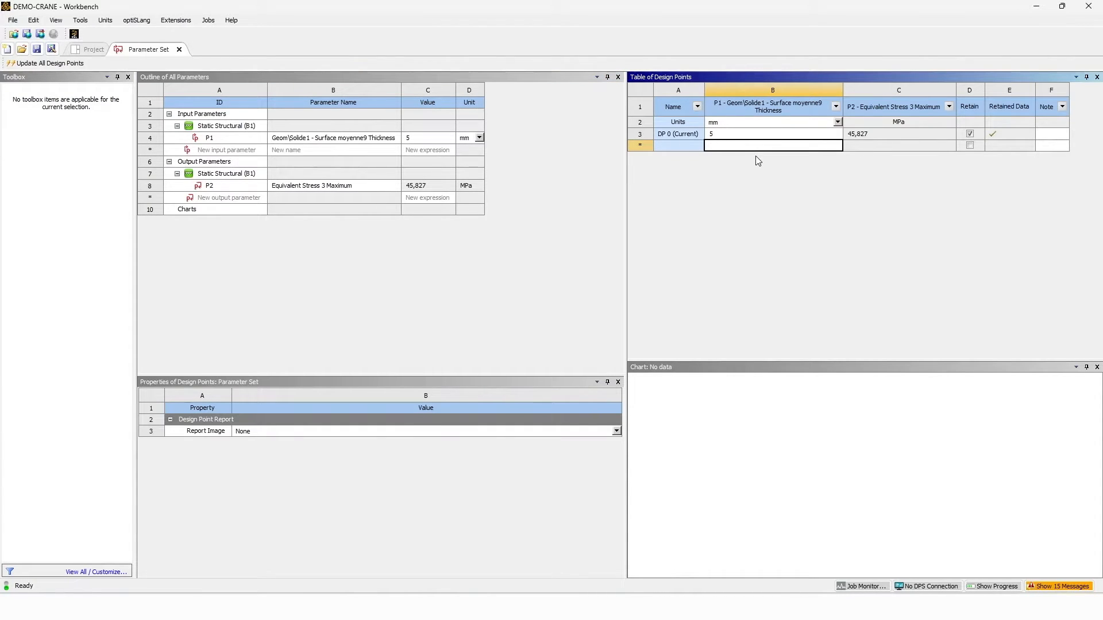
text(10)
key(Return)
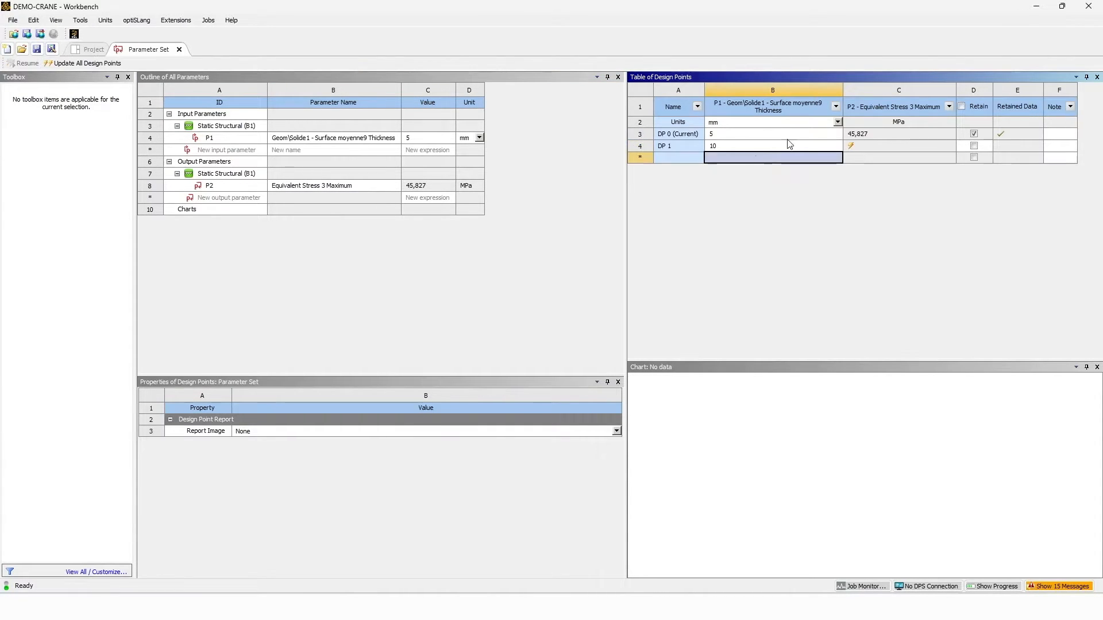
click(973, 146)
click(57, 63)
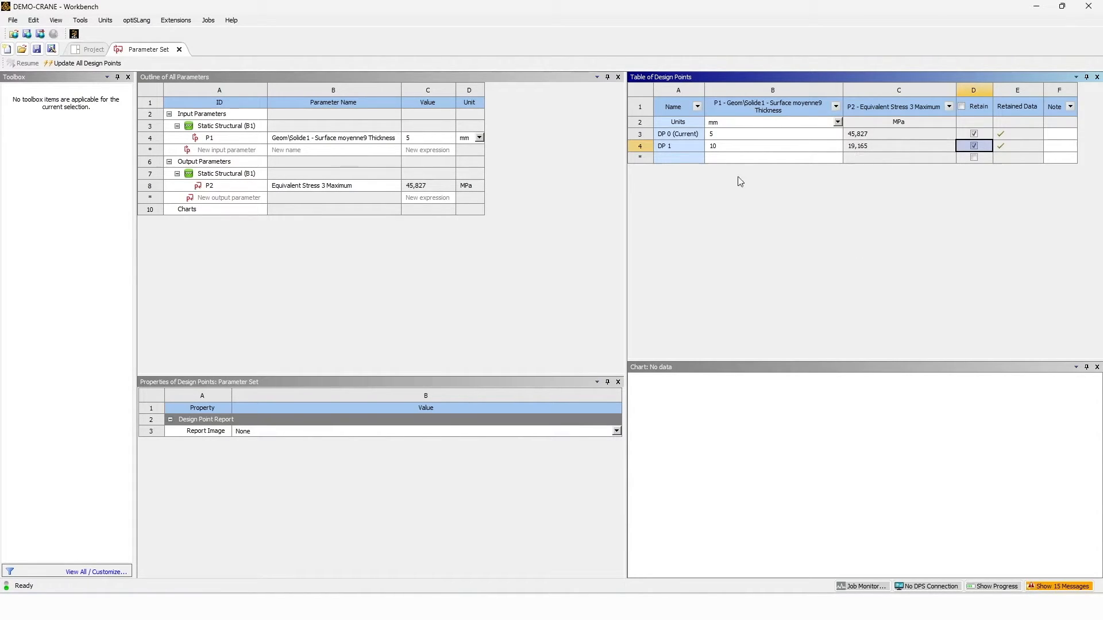
Set design point DP 1 as current and reopen the static structural analysis in Mechanical from the project schematic.
right_click(642, 146)
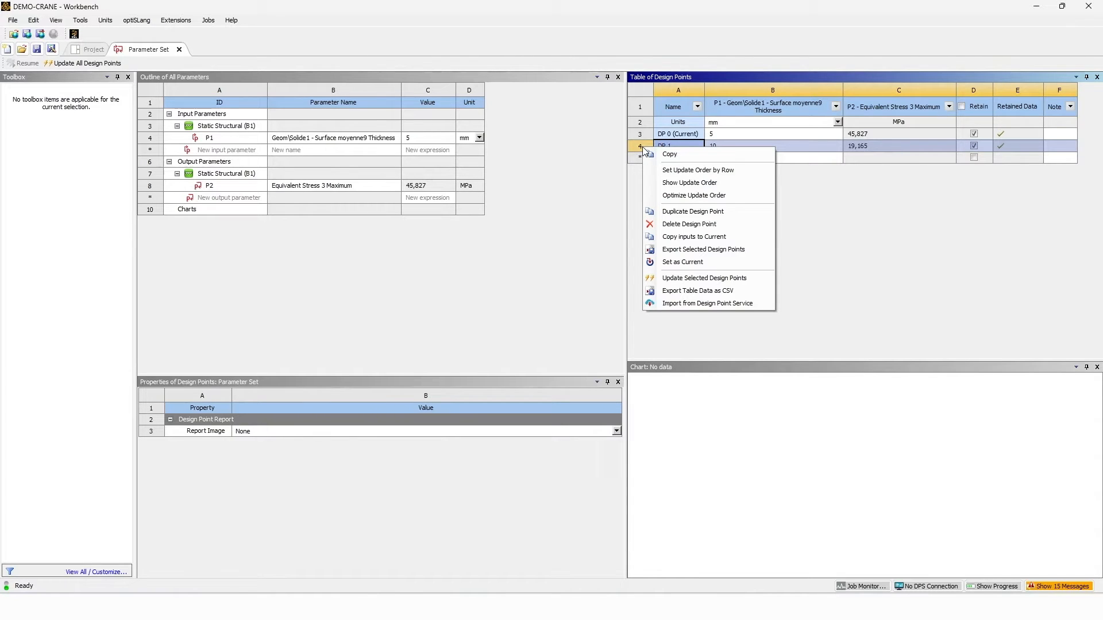
click(711, 261)
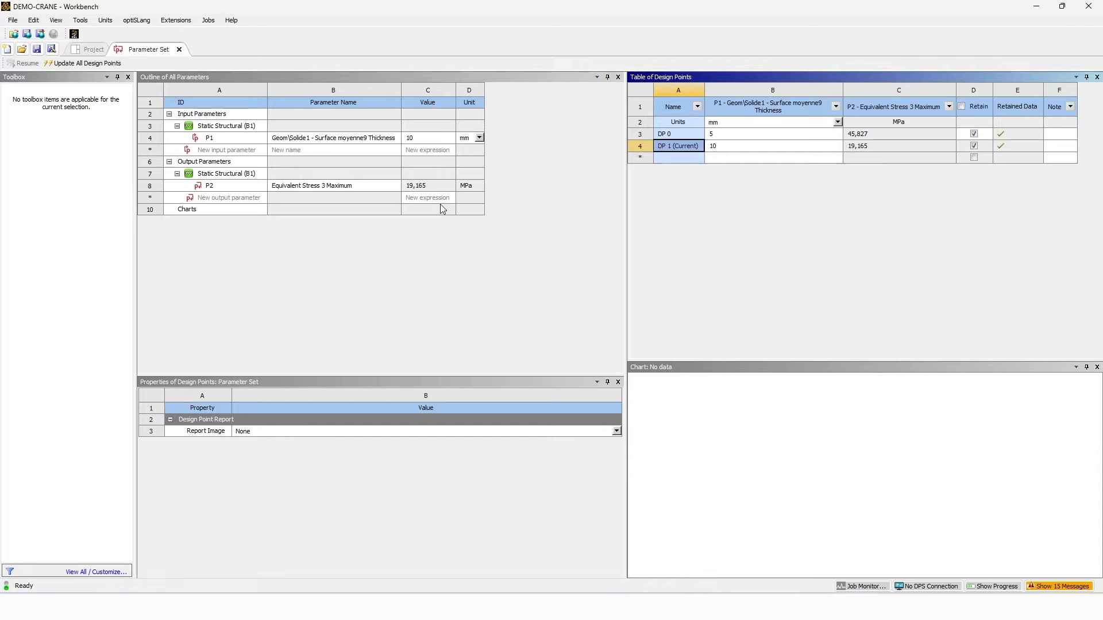
click(81, 49)
double_click(357, 198)
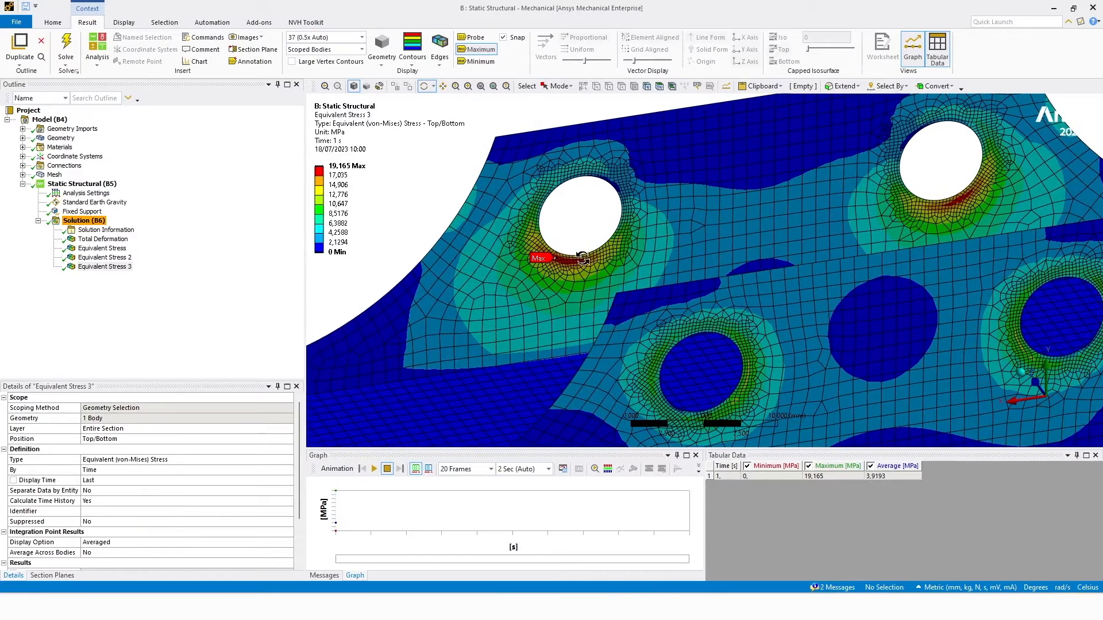
Examine the Equivalent Stress 3 contours around the base bracket's holes and over the whole bracket.
middle_drag(623, 256, 639, 260)
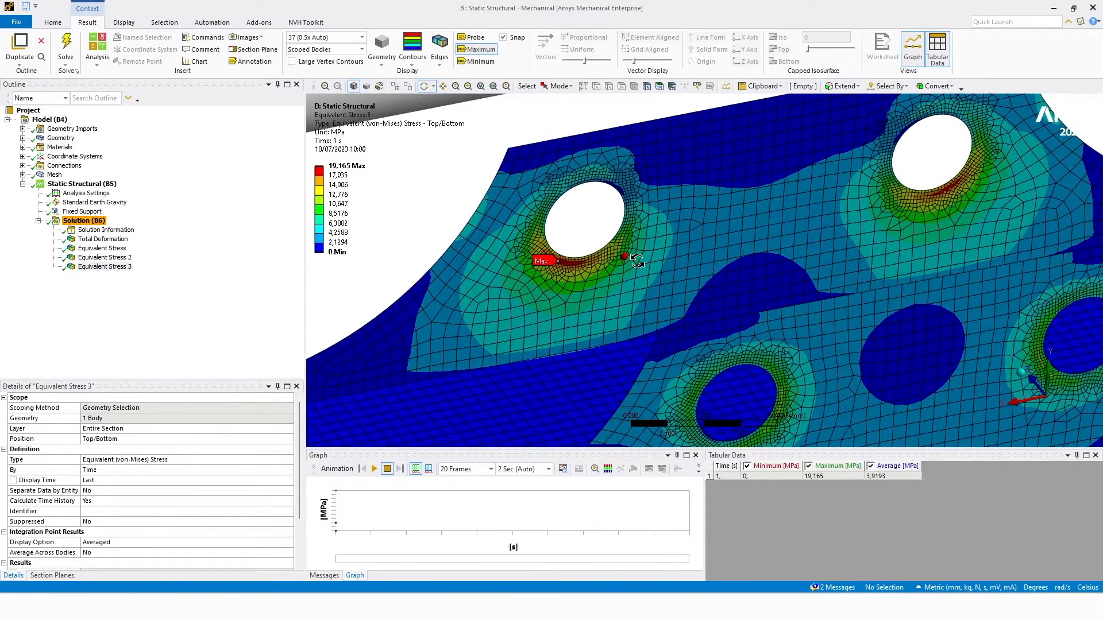
key(F7)
drag(672, 209, 674, 226)
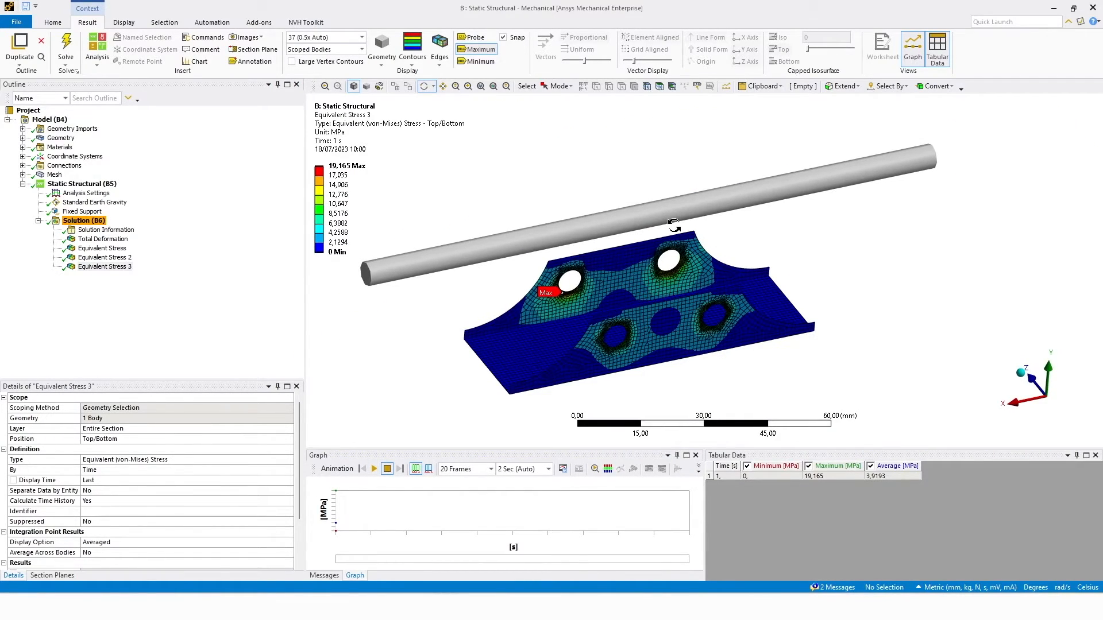
Display the Total Deformation result and examine it over the whole jack assembly.
click(103, 239)
drag(423, 262, 476, 235)
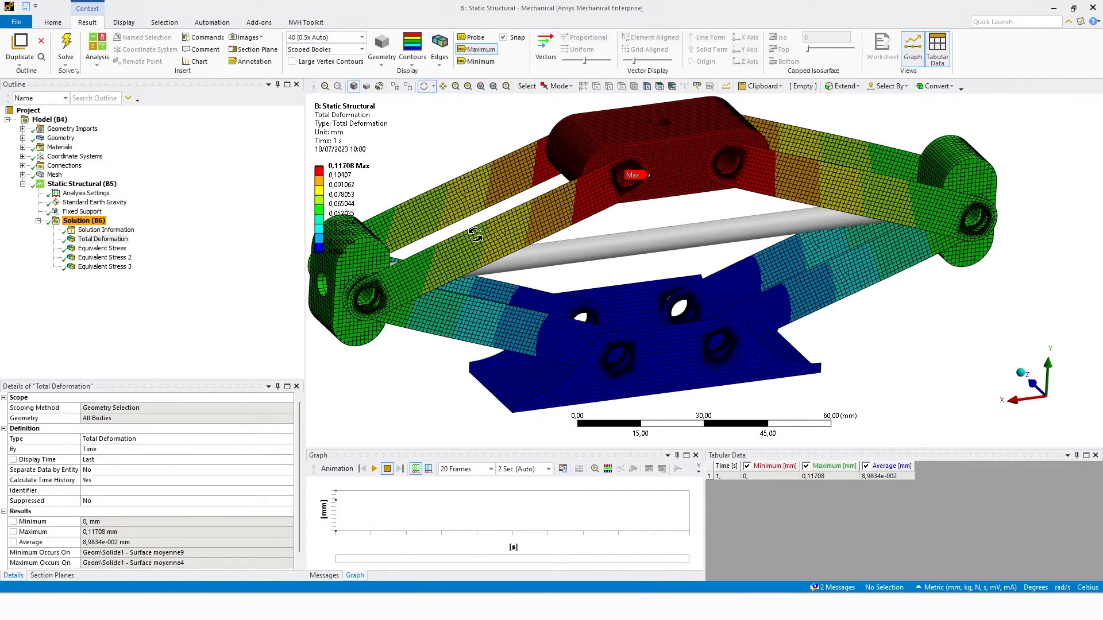
scroll(476, 235, down, 2)
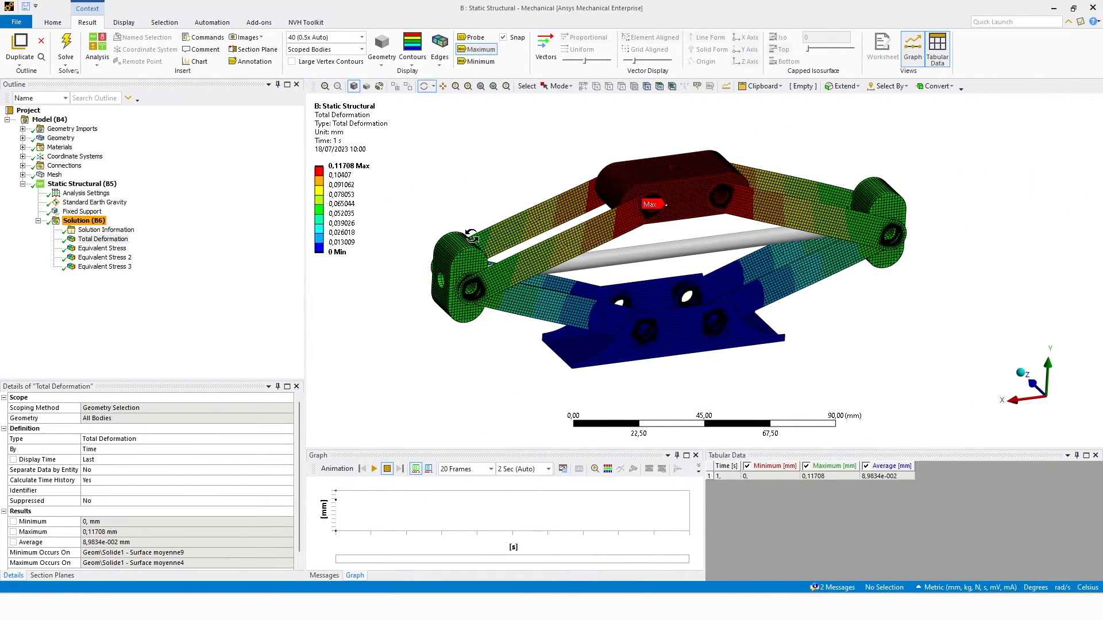
drag(471, 235, 461, 255)
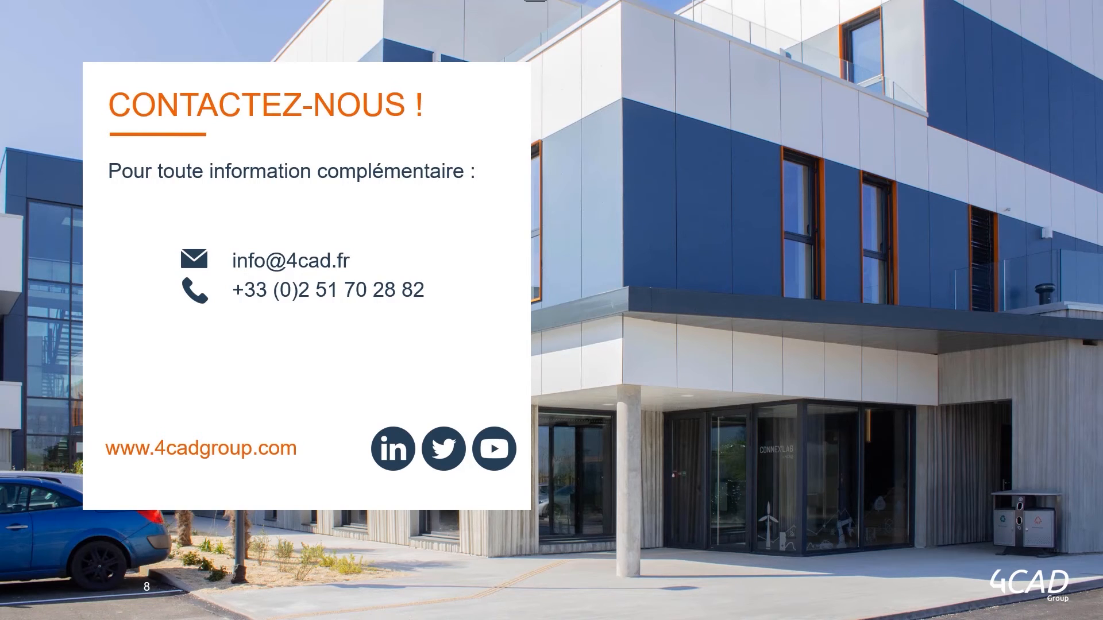
click(718, 222)
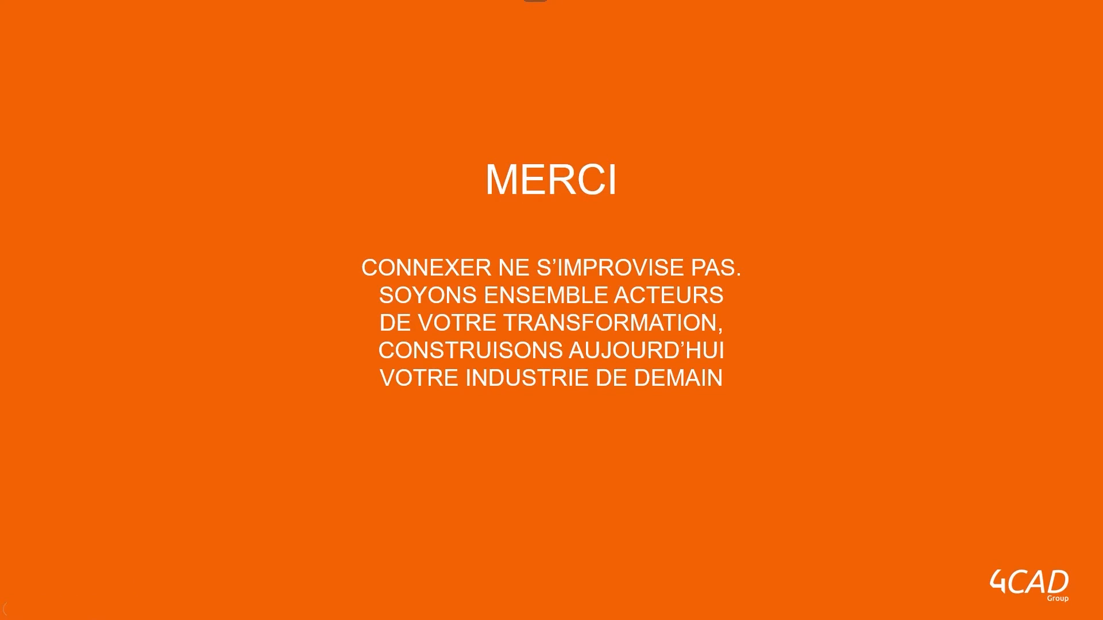